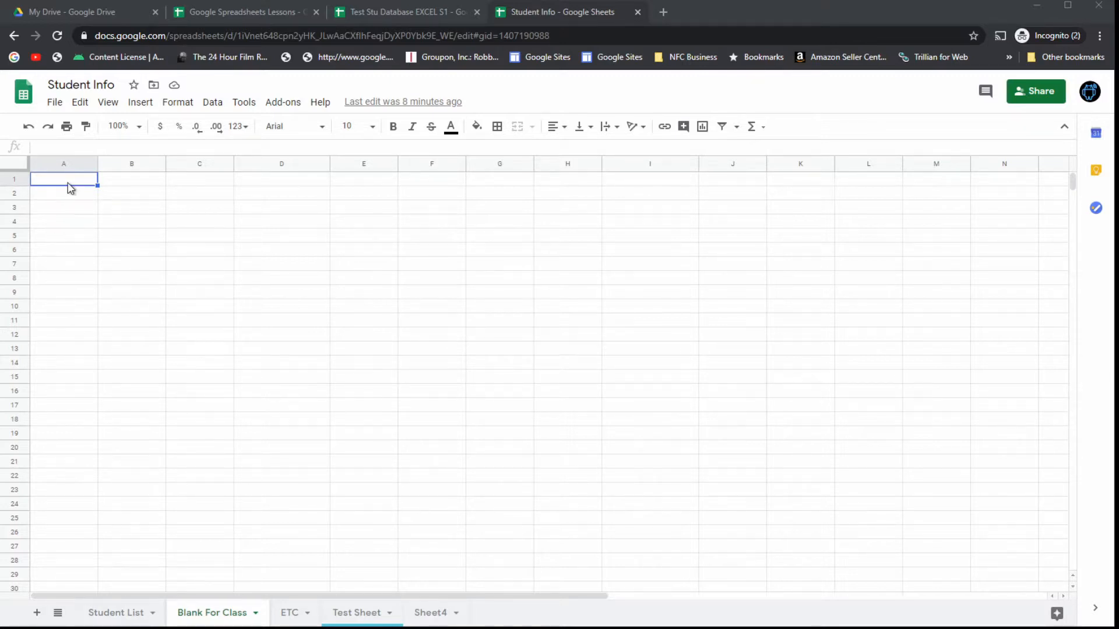
Enter 1 and 2 in cells A1 and A2 and fill the number series down to A24
click(68, 183)
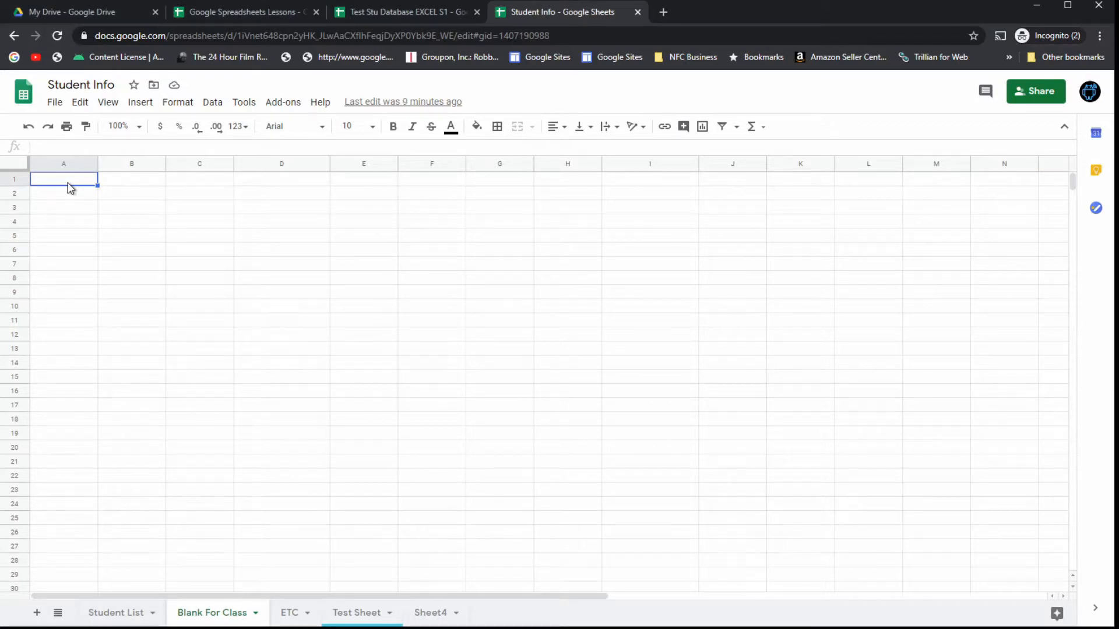
text(1)
key(Return)
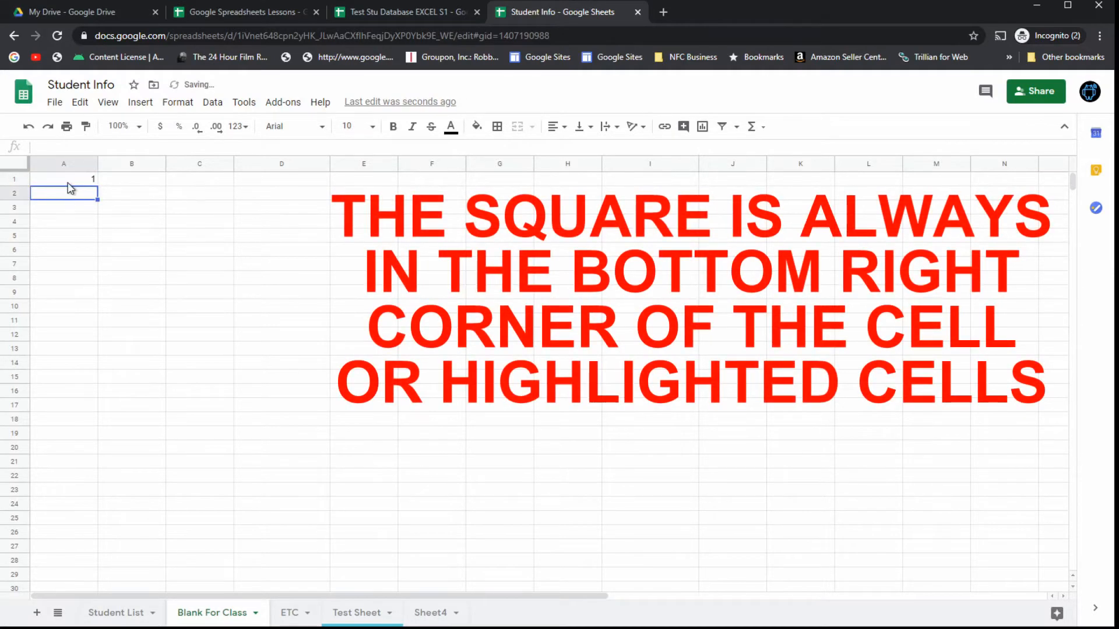
text(2)
key(Return)
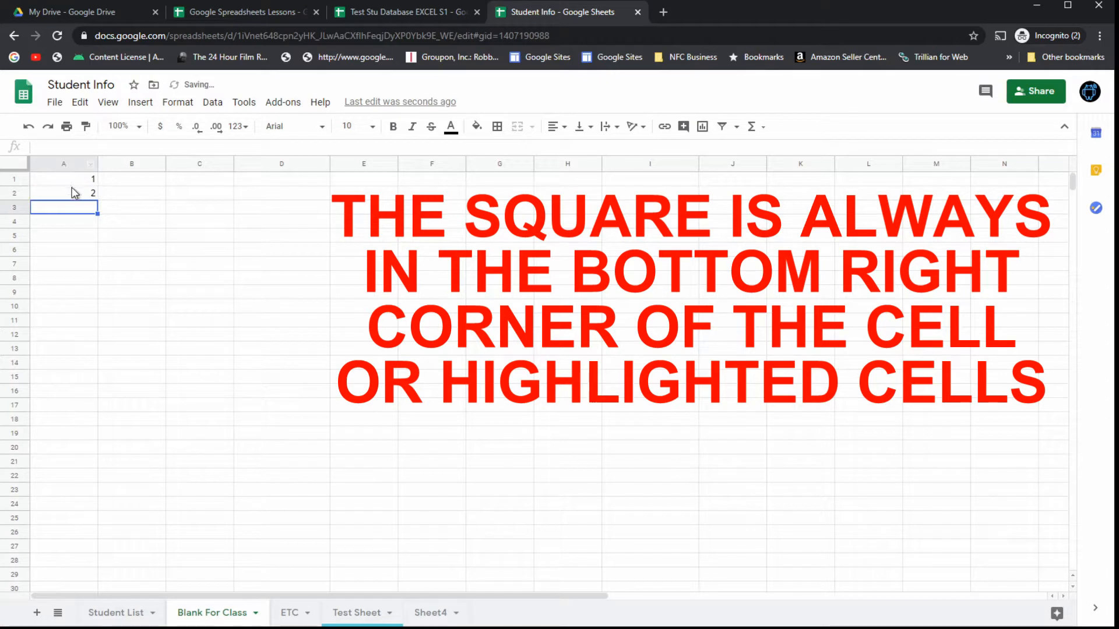
drag(72, 178, 78, 197)
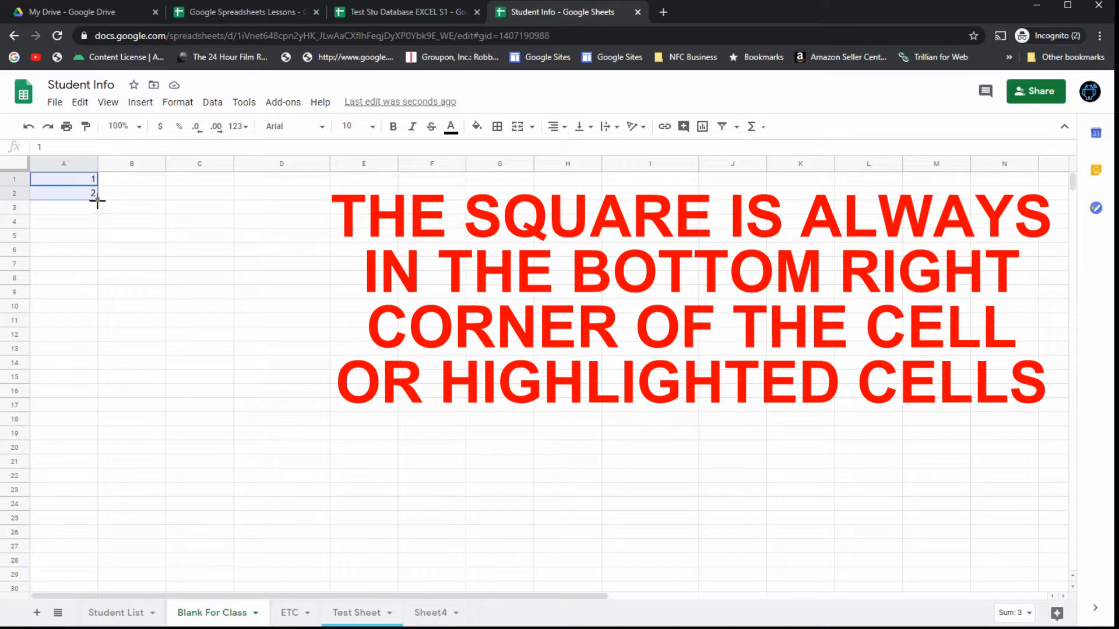
drag(97, 199, 86, 512)
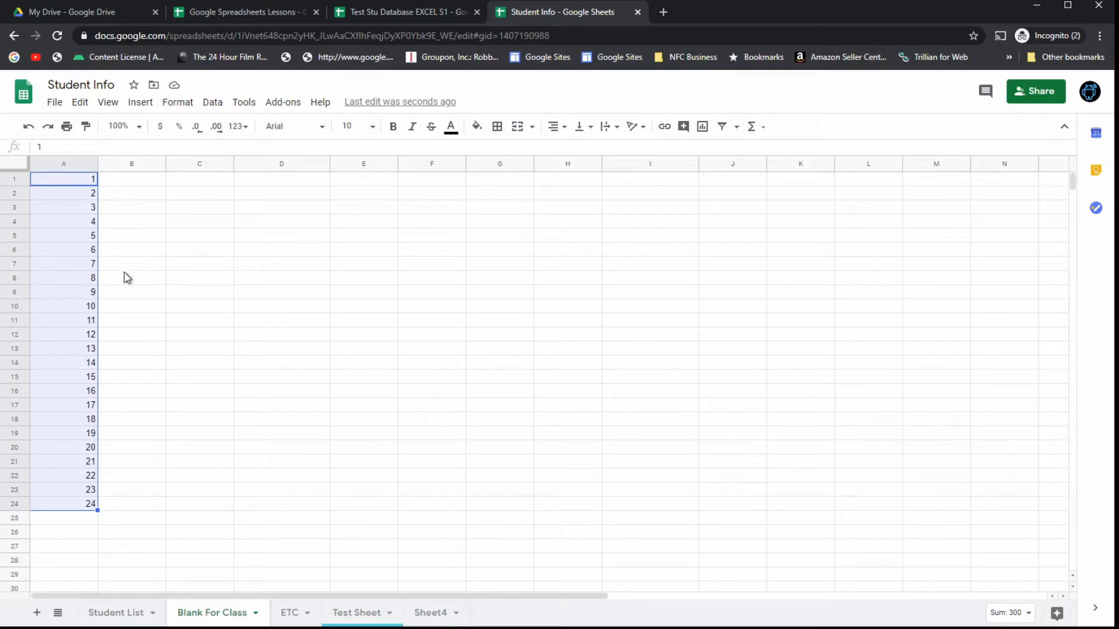
click(150, 294)
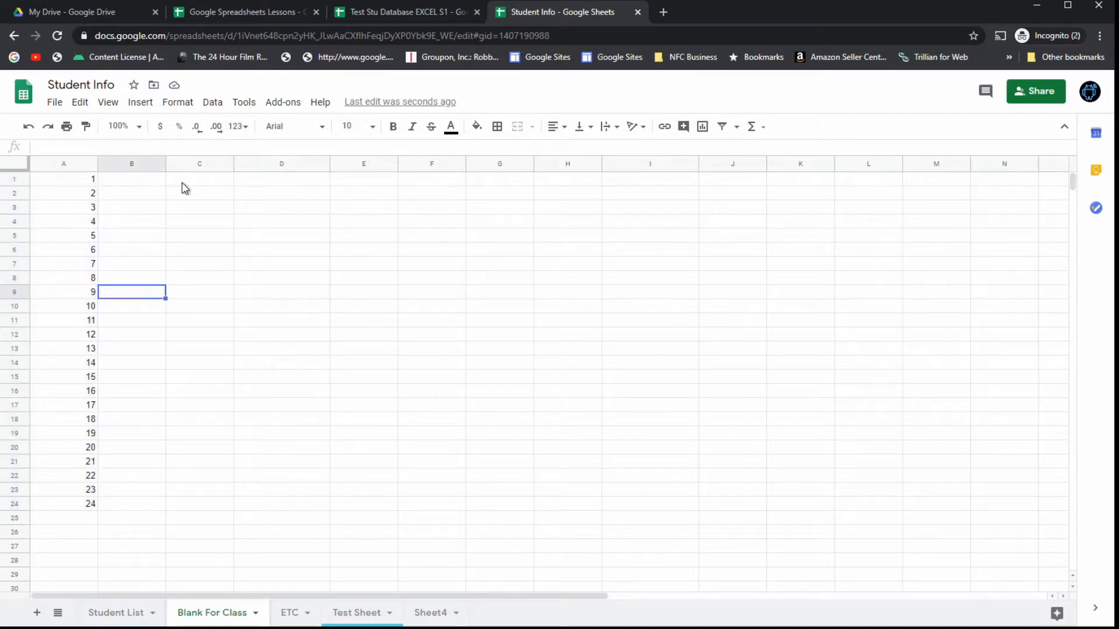
Enter Orange in cells C1 and C2 and fill the word down column C to row 24
click(204, 187)
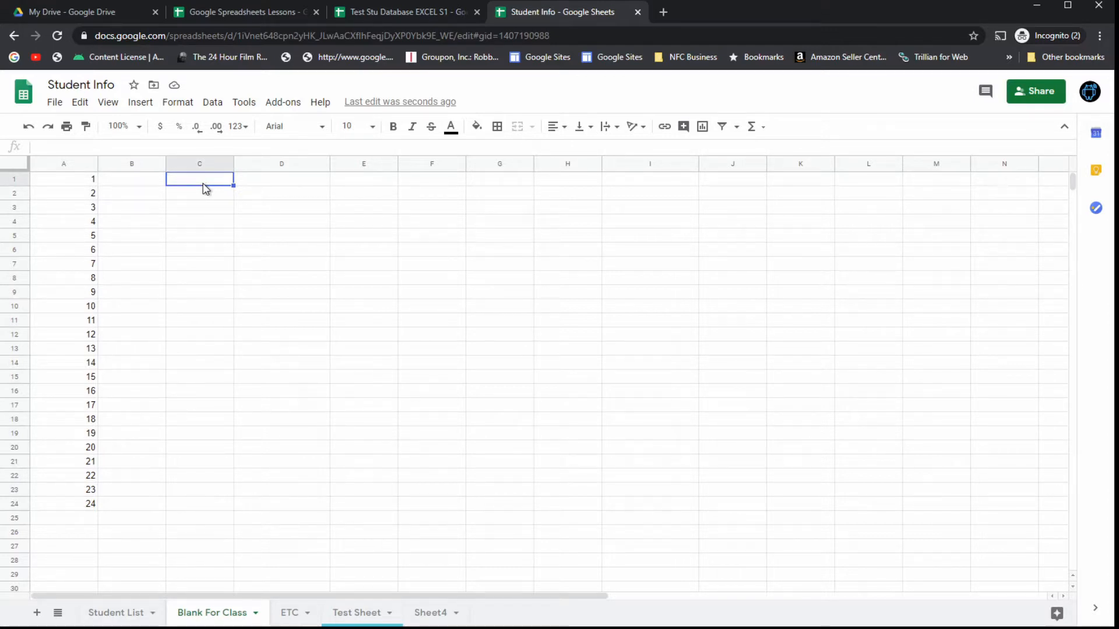
text(Orange)
key(Return)
text(Orange)
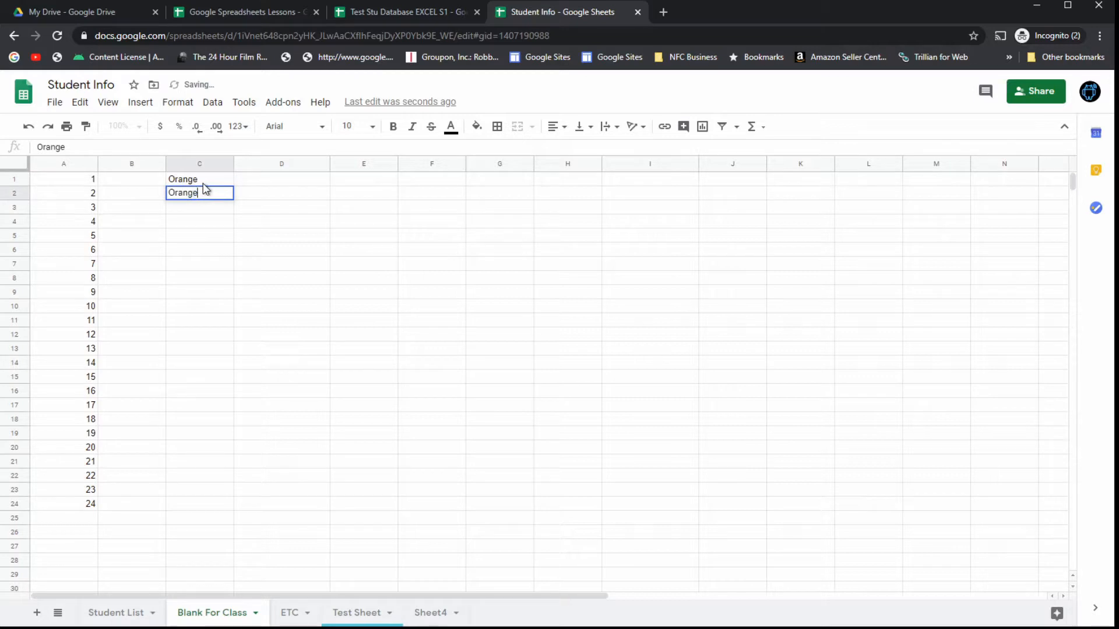
key(Return)
click(203, 183)
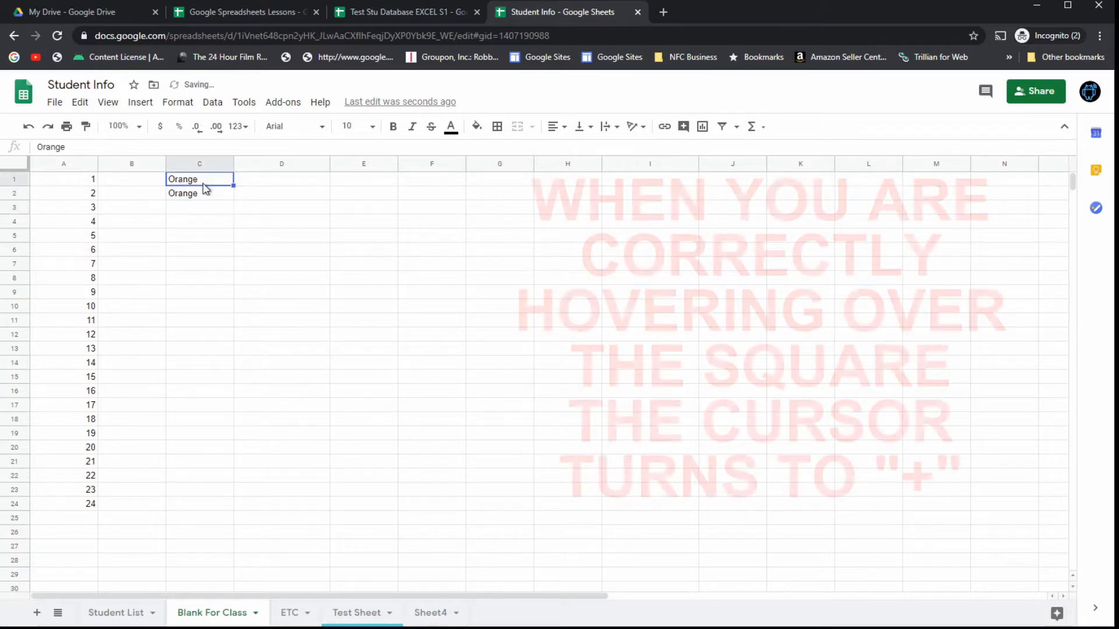
shift+click(222, 194)
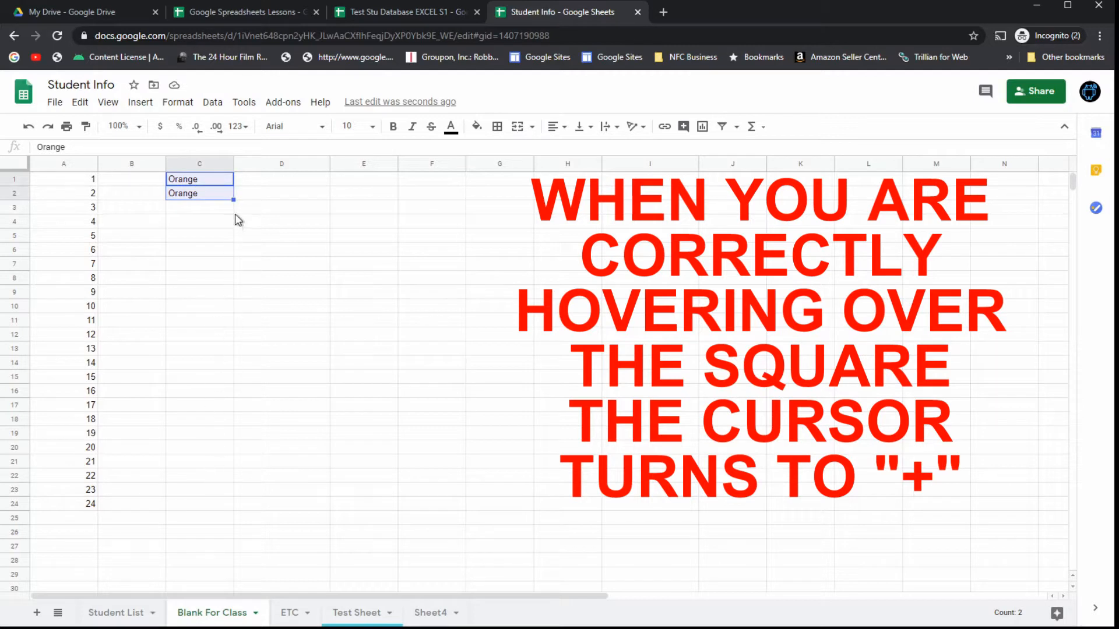
drag(233, 200, 230, 518)
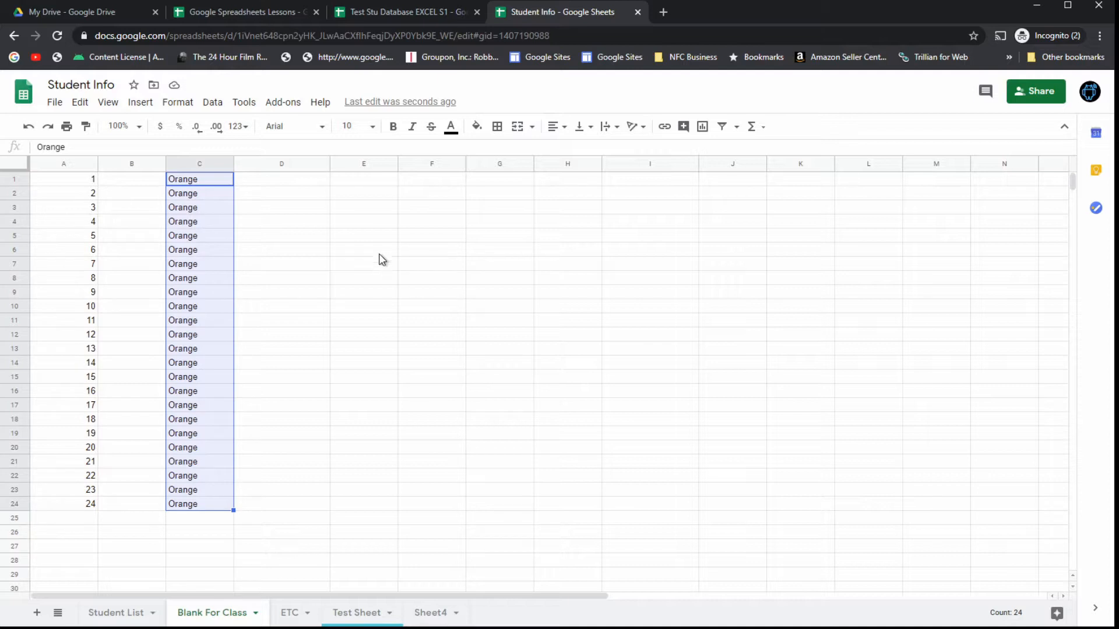
click(83, 194)
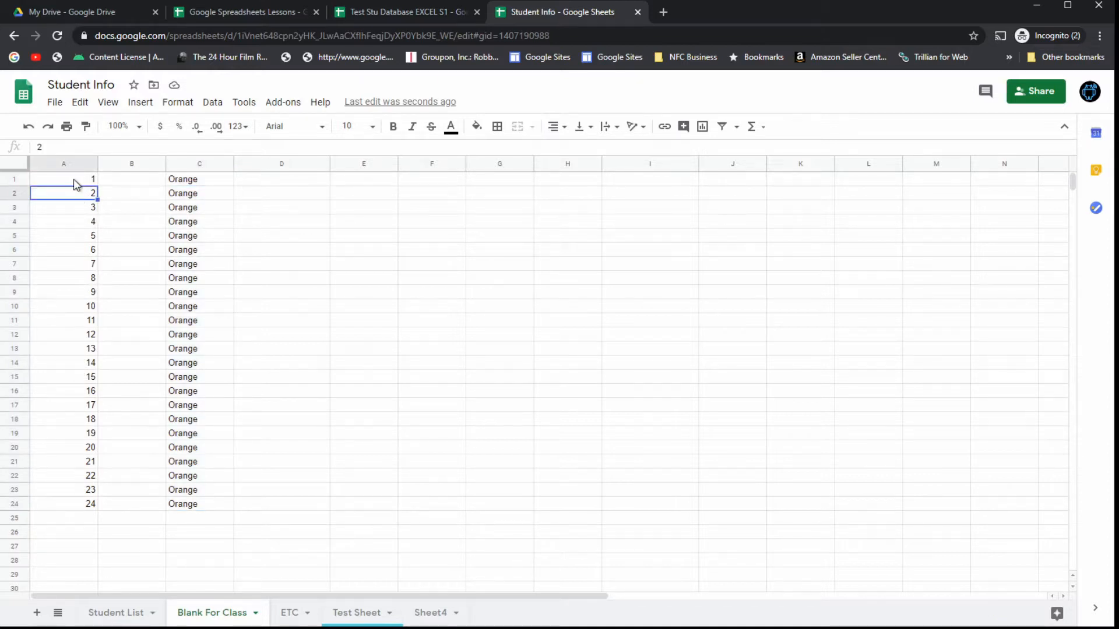
drag(75, 180, 80, 195)
Enter Purple in cell D1 and fill it down column D to row 18 from that single cell
click(300, 185)
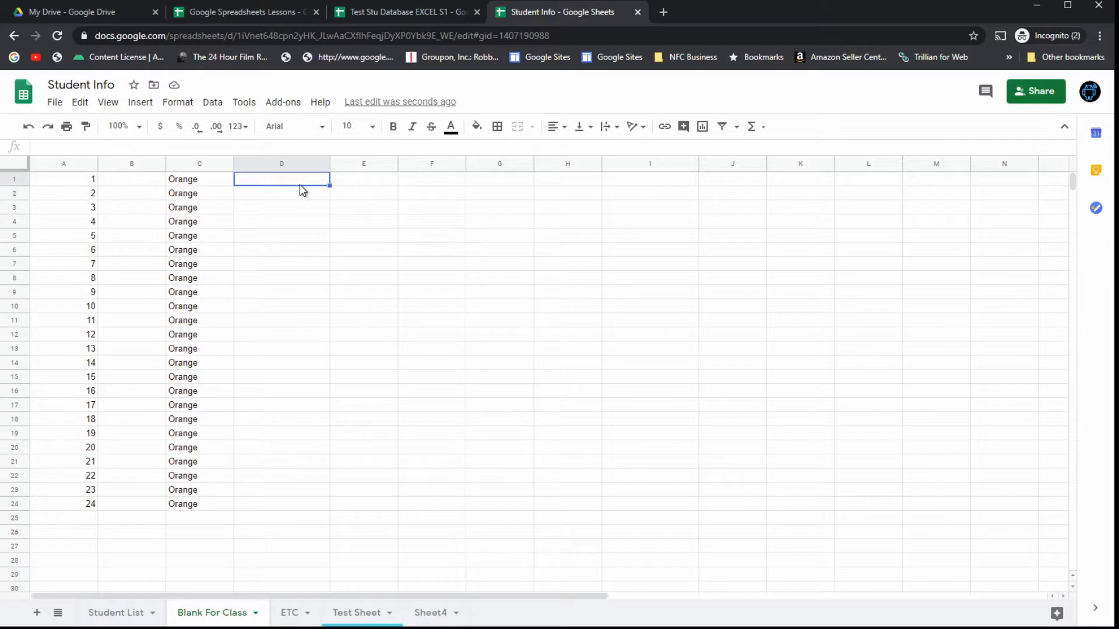
text(Purple)
key(Return)
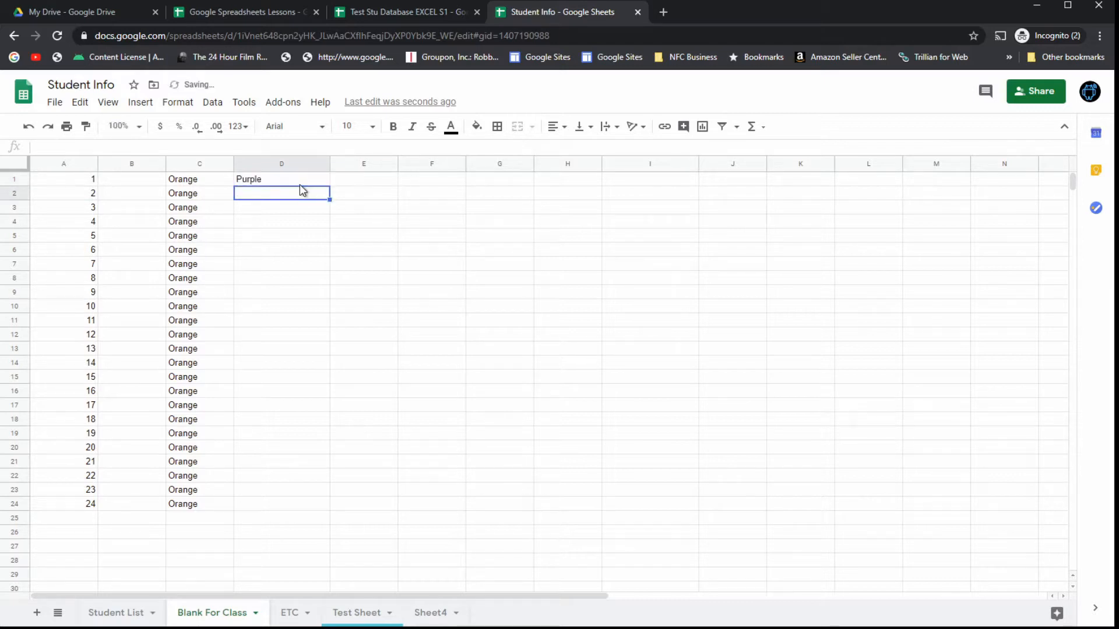
click(304, 183)
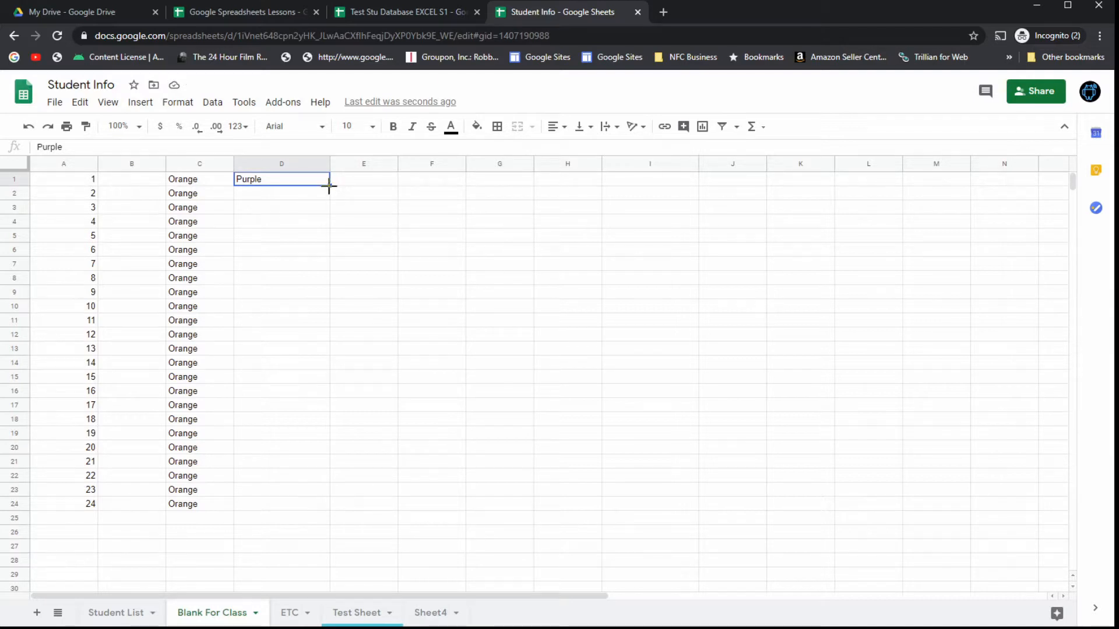
drag(329, 186, 322, 425)
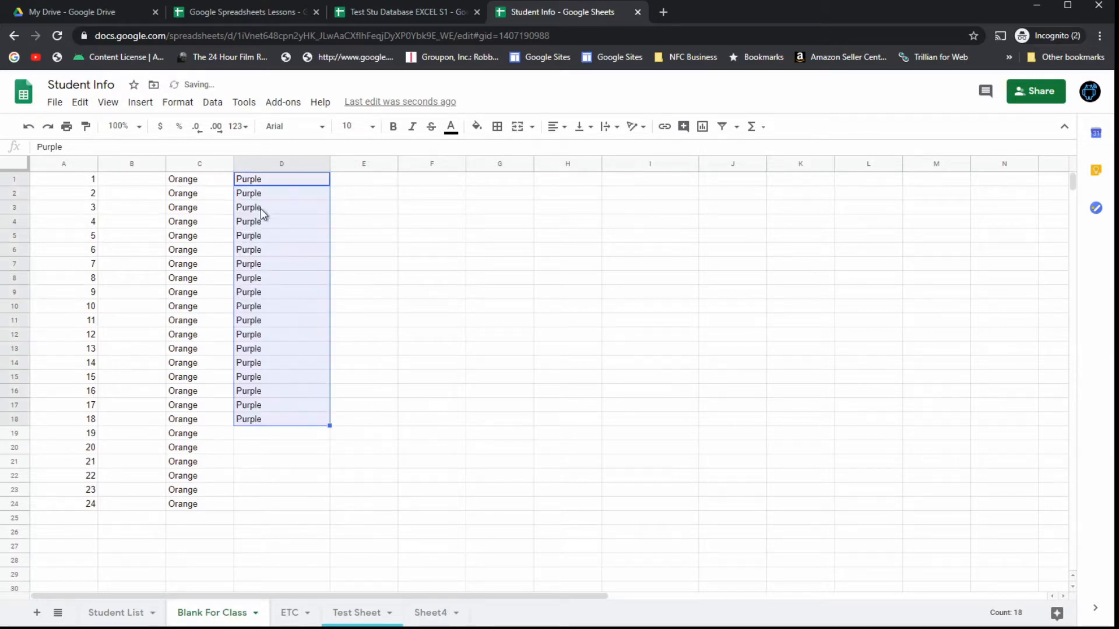
Enter 1 and 2 in cells E1 and E2 and fill the number series down to E22
click(374, 176)
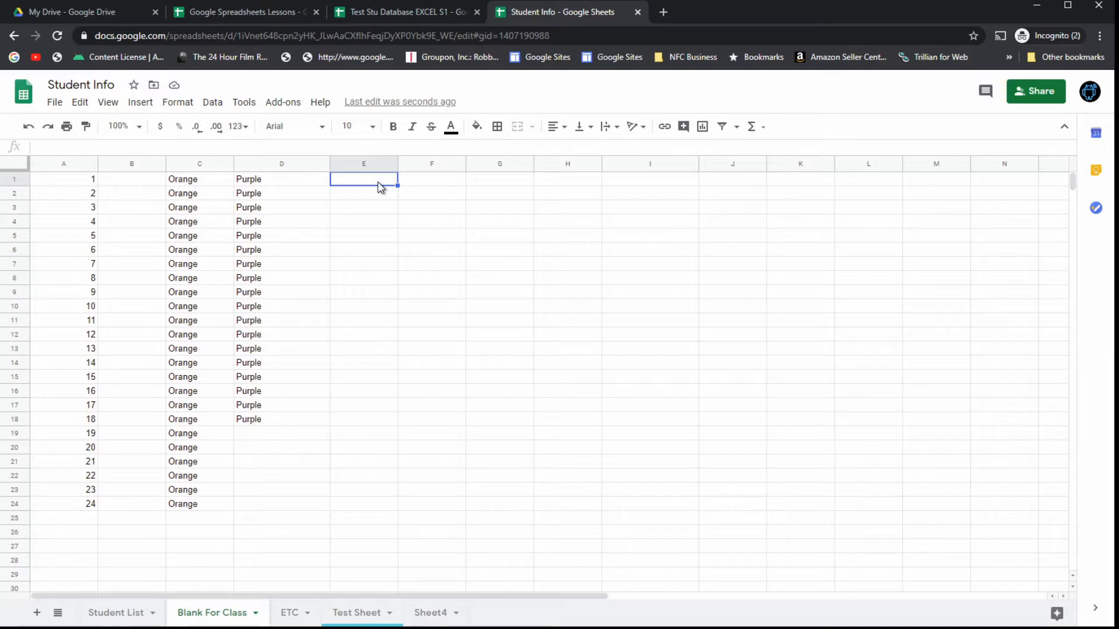
text(1)
key(Return)
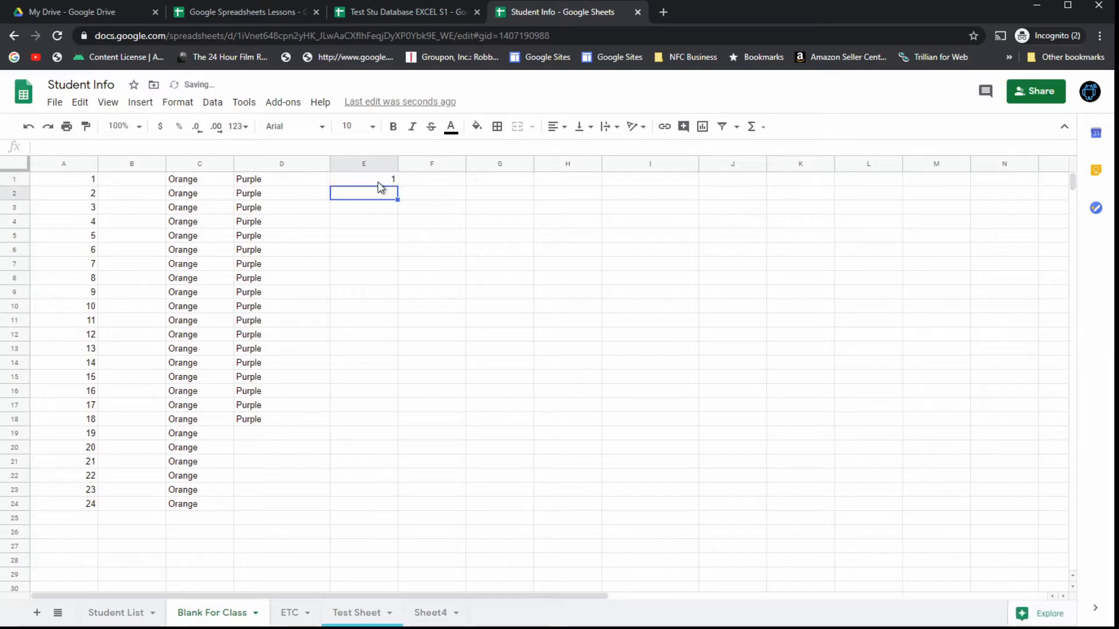
text(2)
key(Return)
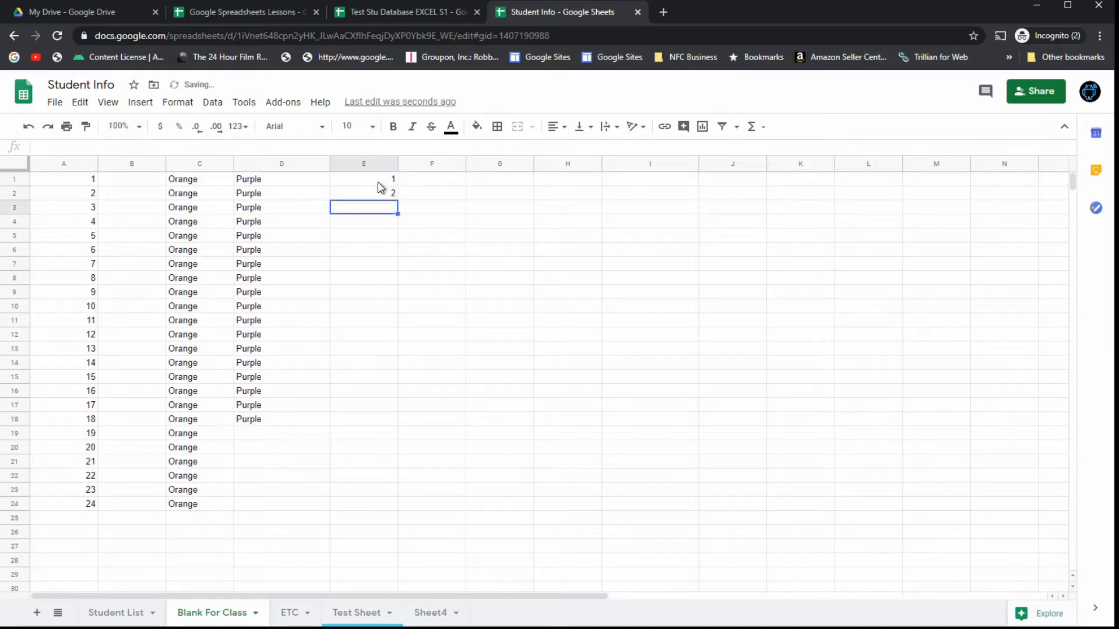
drag(381, 183, 385, 193)
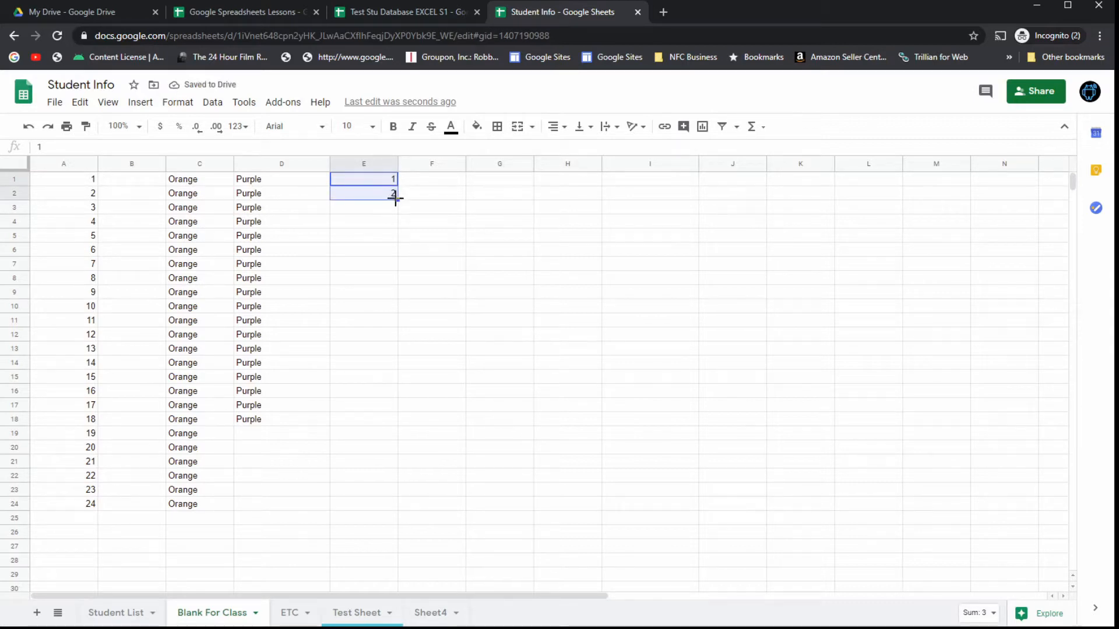
drag(396, 199, 391, 478)
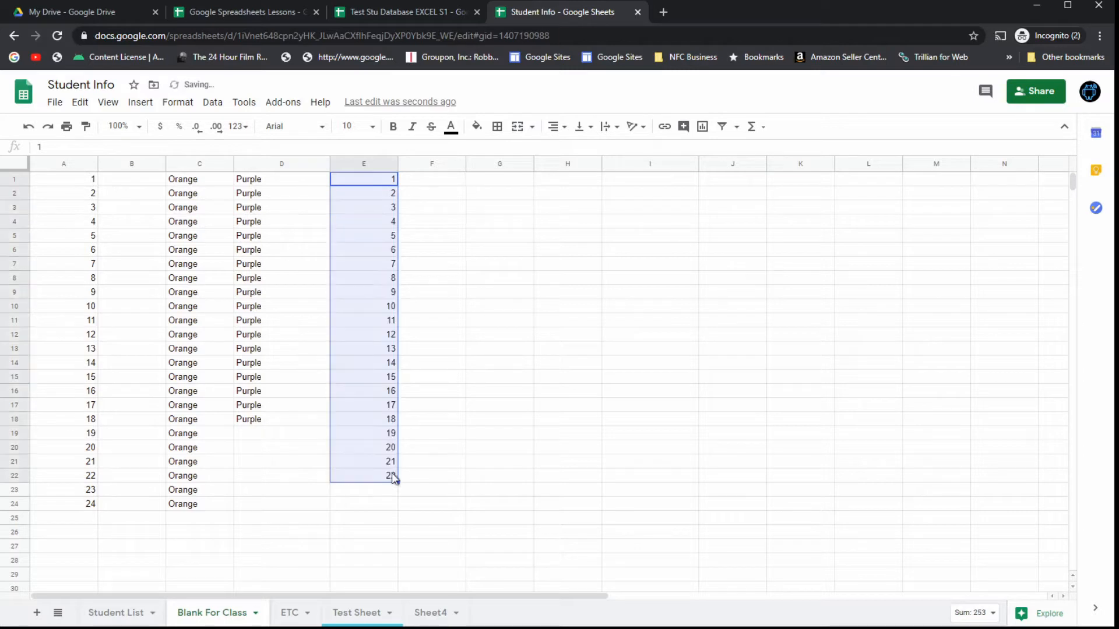
Enter 2 and 4 in cells F1 and F2 and fill the even-number series down to F22
click(454, 184)
text(2)
key(Return)
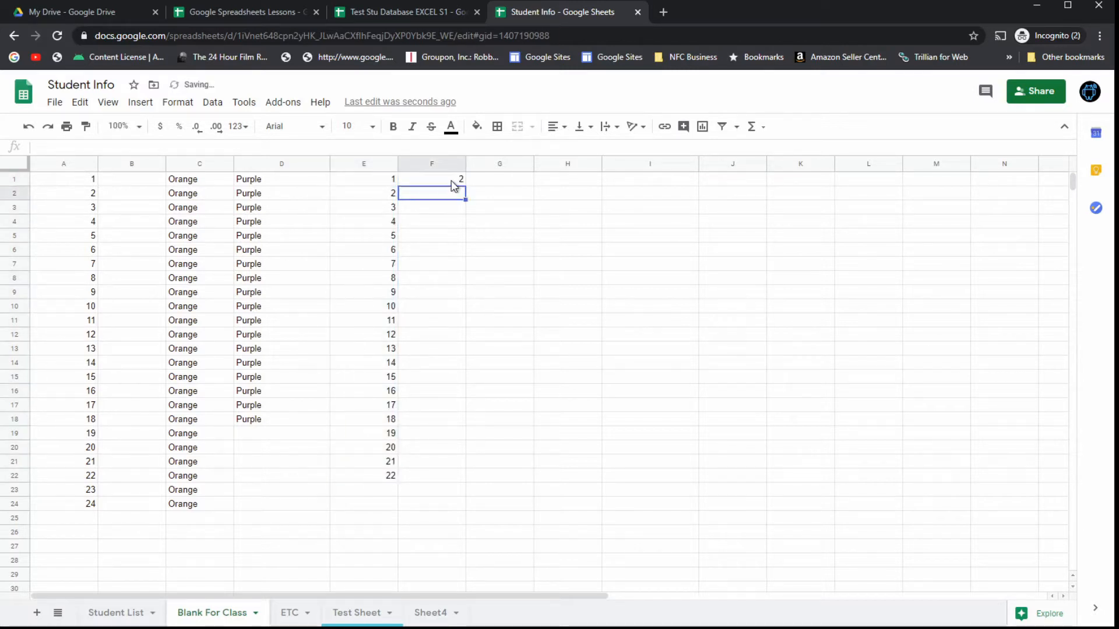
text(4)
key(Return)
drag(454, 184, 464, 485)
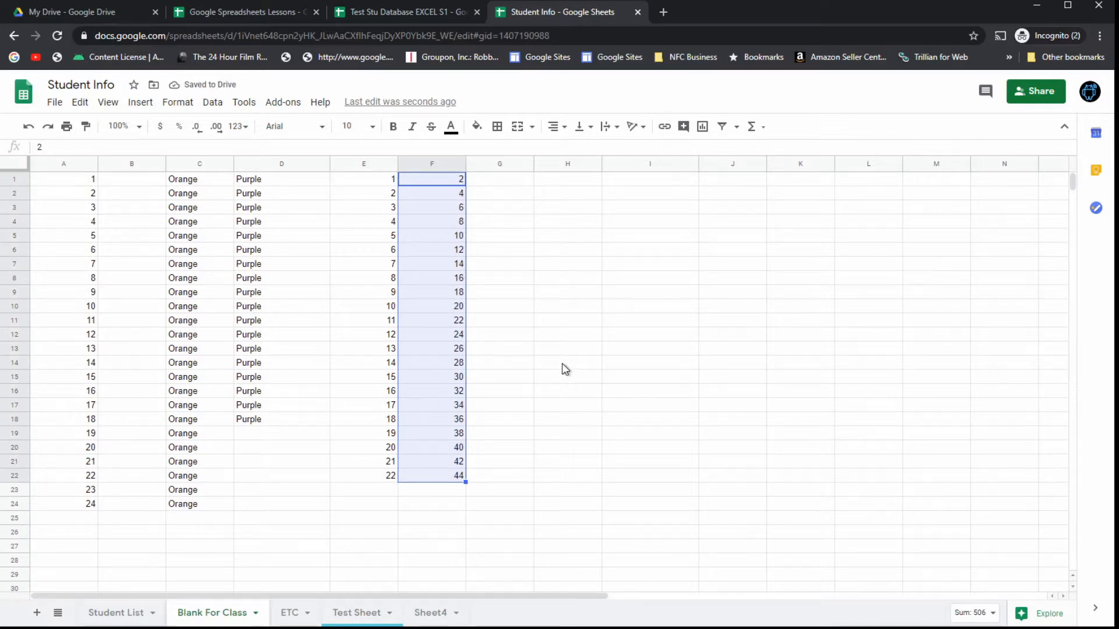
click(521, 307)
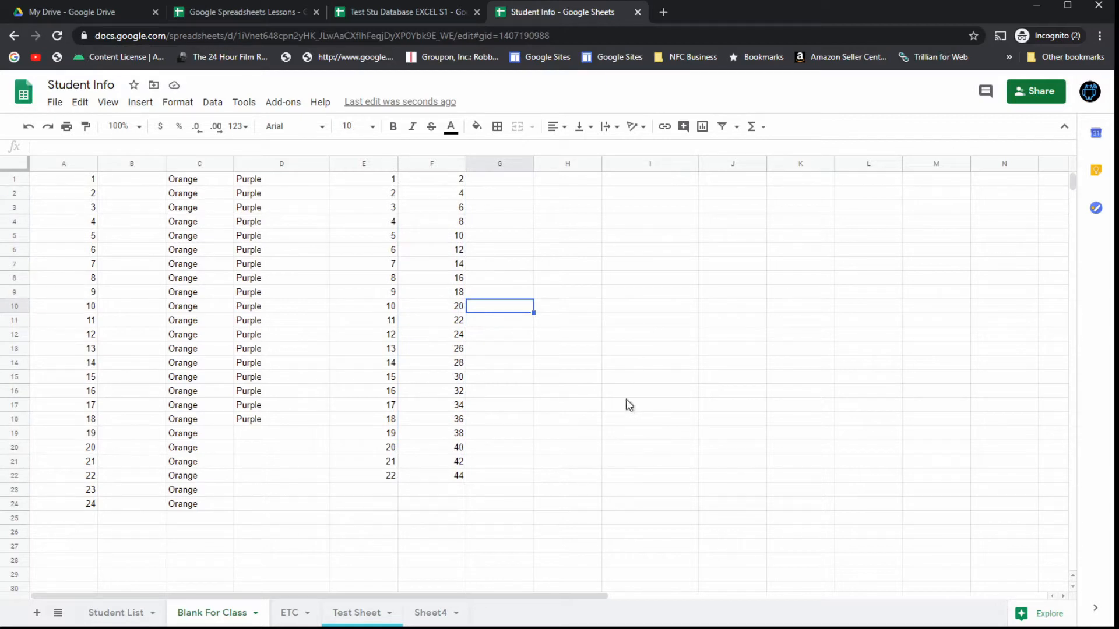
Enter 1 and 2 in cells A26 and B26 and fill the series across row 26 to column F
click(75, 533)
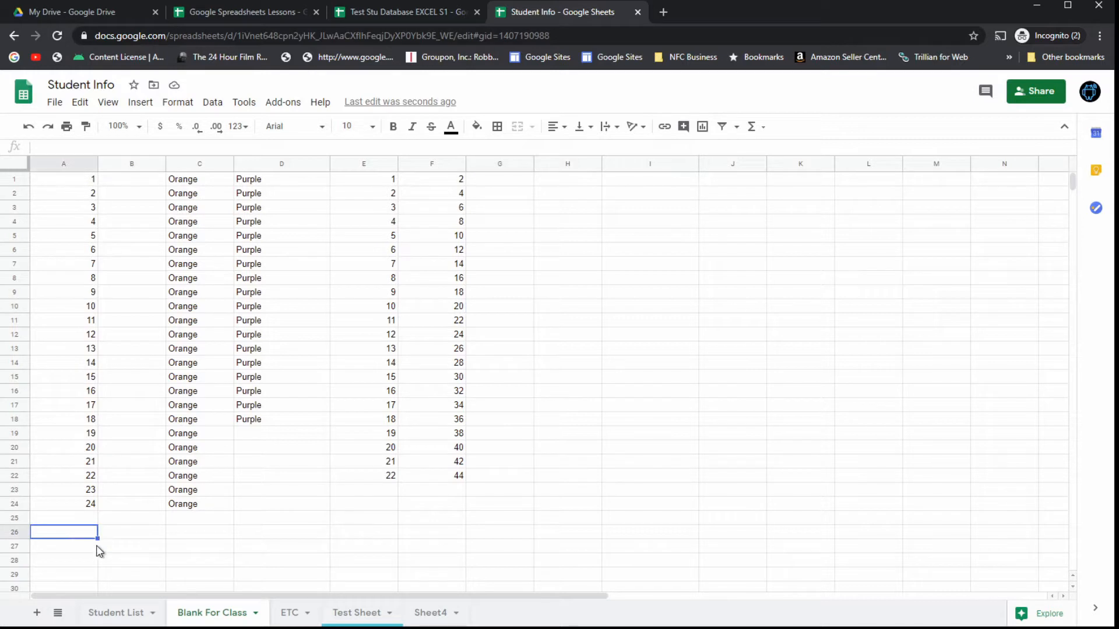
text(1)
key(Tab)
text(2)
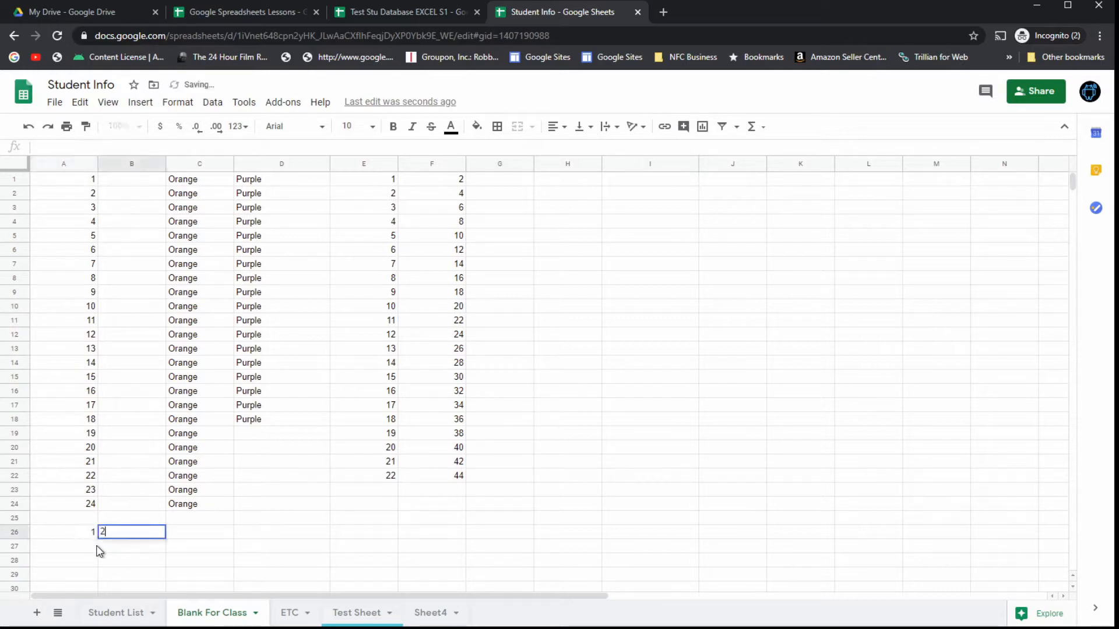
key(Return)
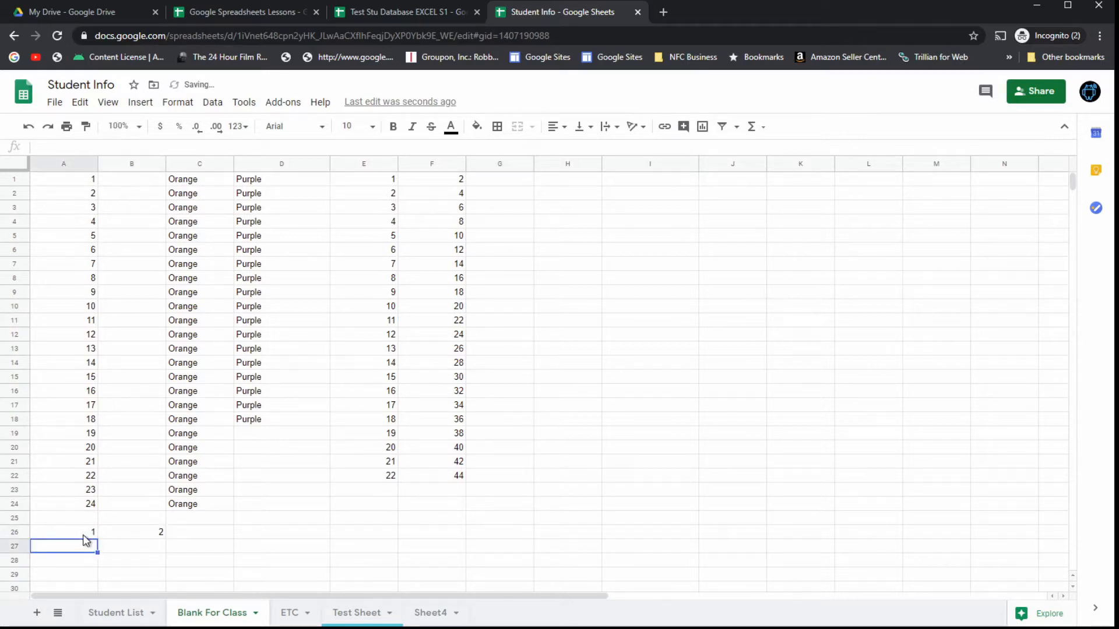
drag(87, 533, 459, 540)
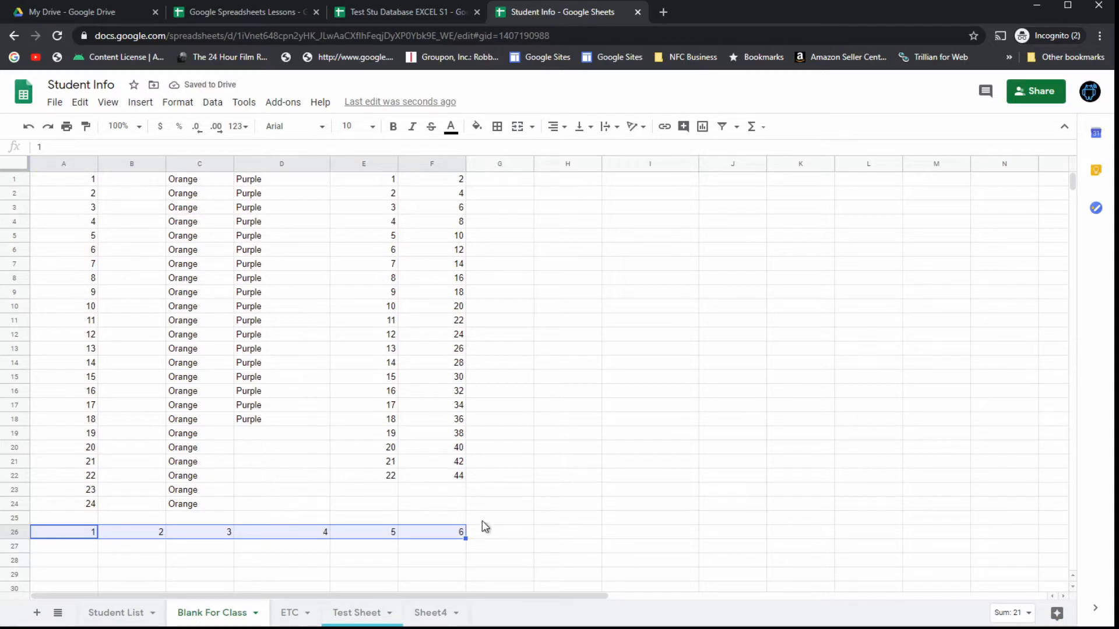
click(628, 479)
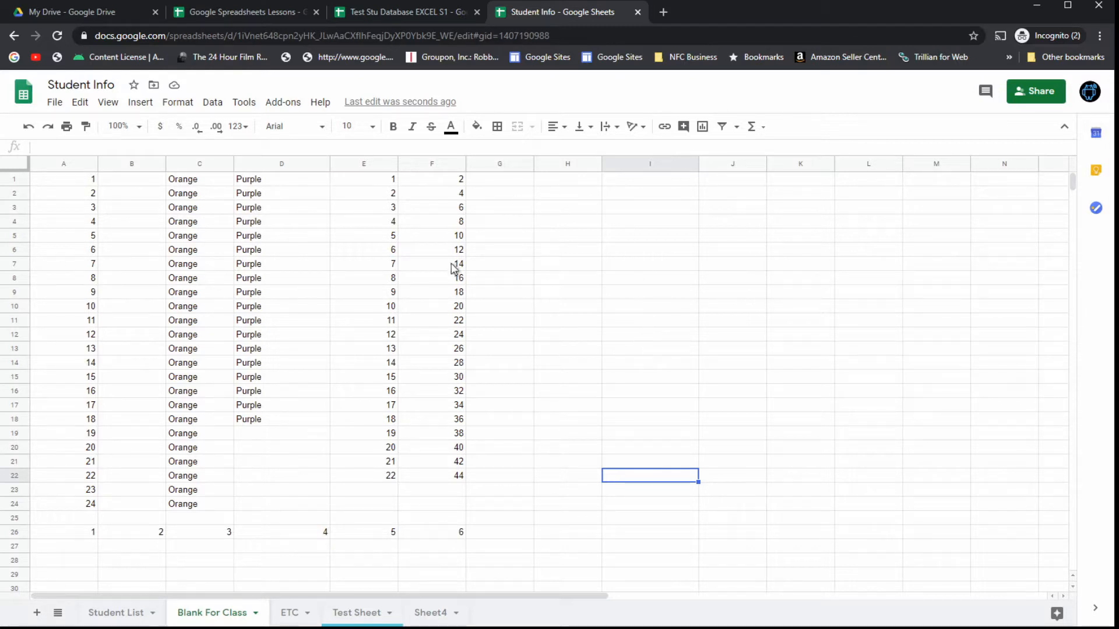
click(399, 14)
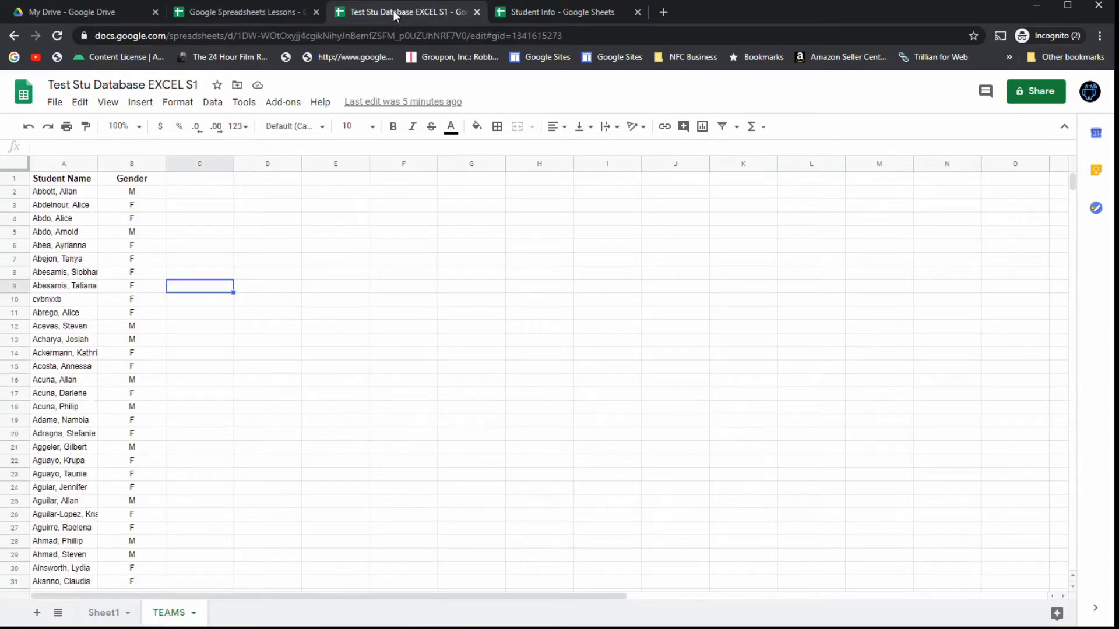
click(546, 15)
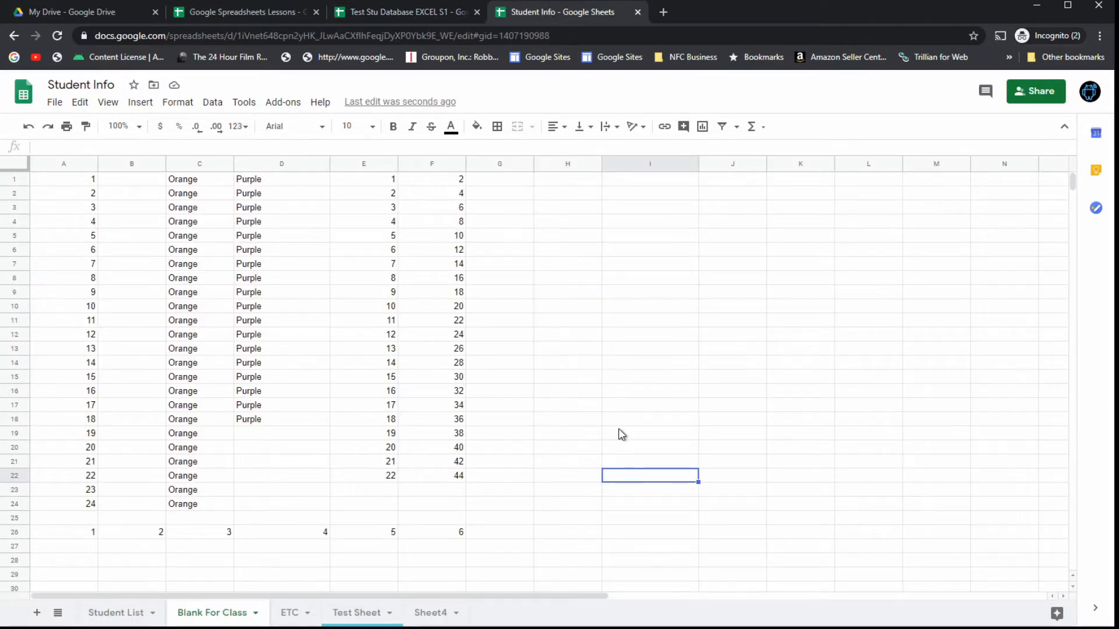
Open the Student List sheet and check the Yearbook Cost column from the first student row to the last
click(114, 613)
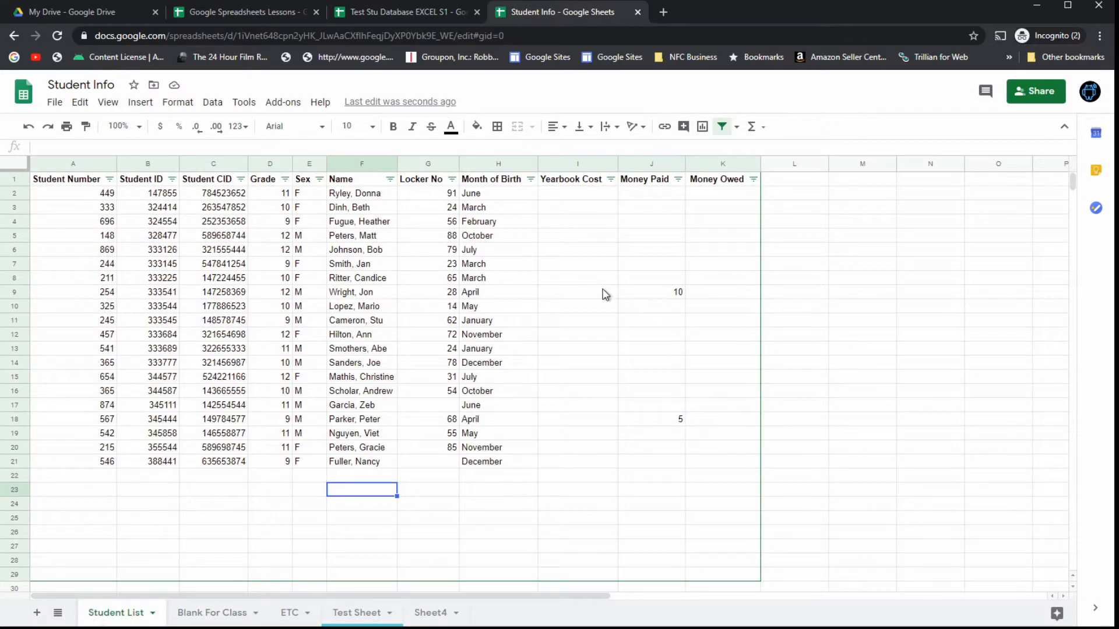
click(590, 195)
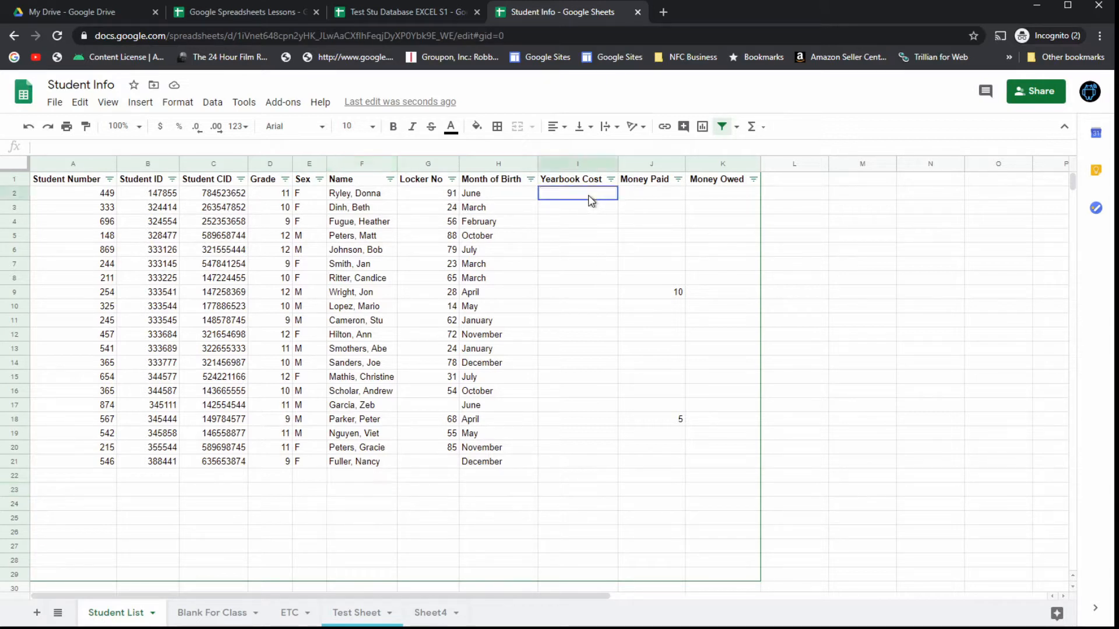
click(565, 465)
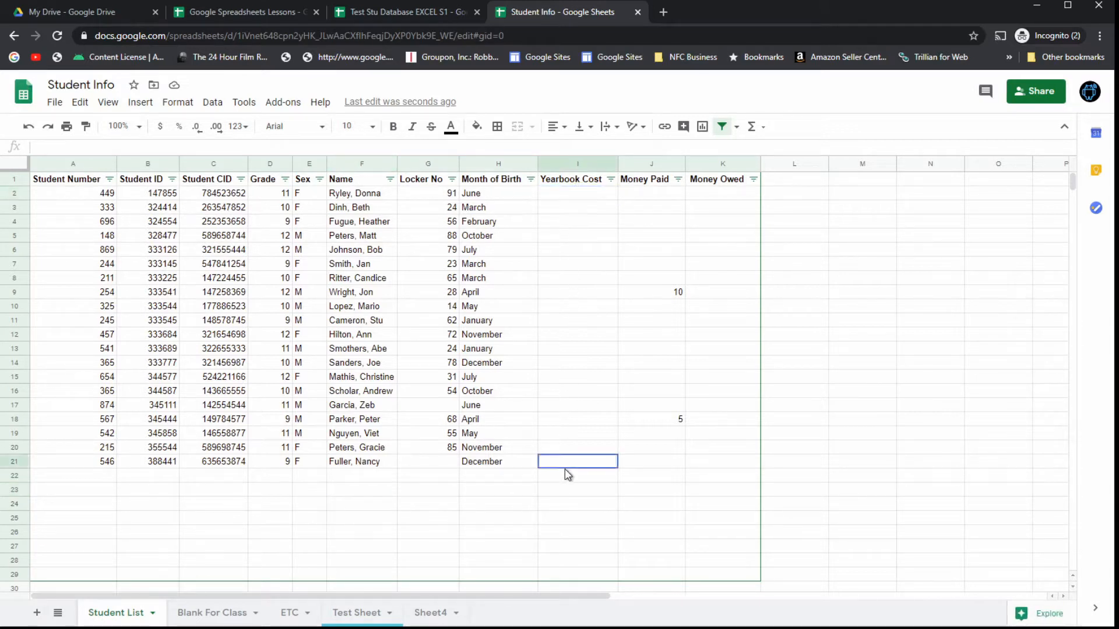
Enter 50 in I2, fill it down the Yearbook Cost column to I21, and clear the filled cells
click(582, 195)
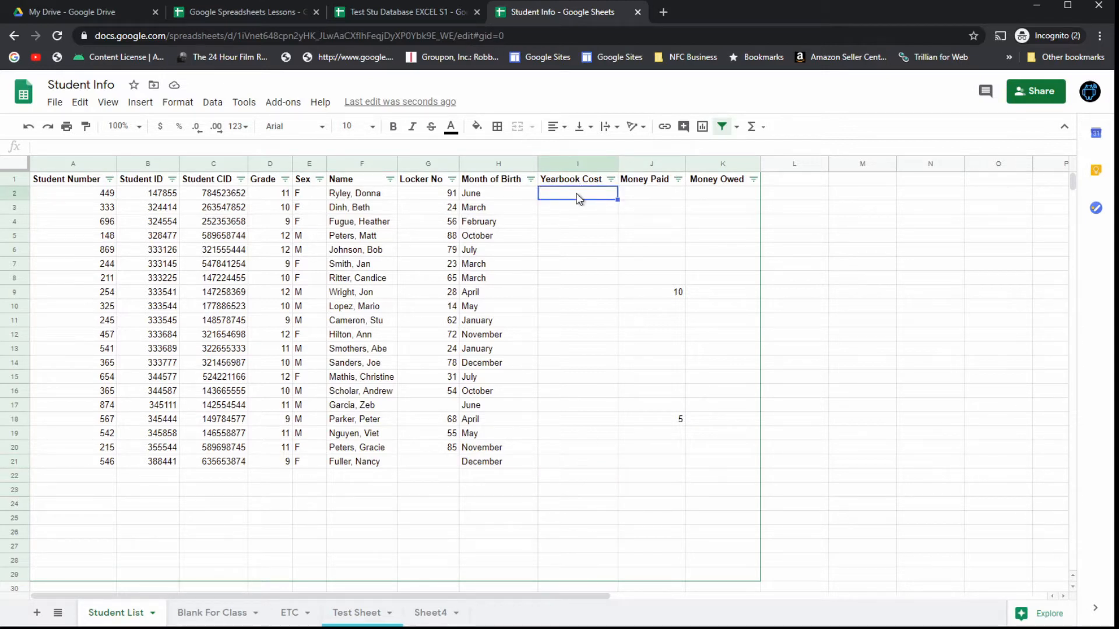
text(50)
key(Return)
click(586, 193)
drag(618, 200, 601, 464)
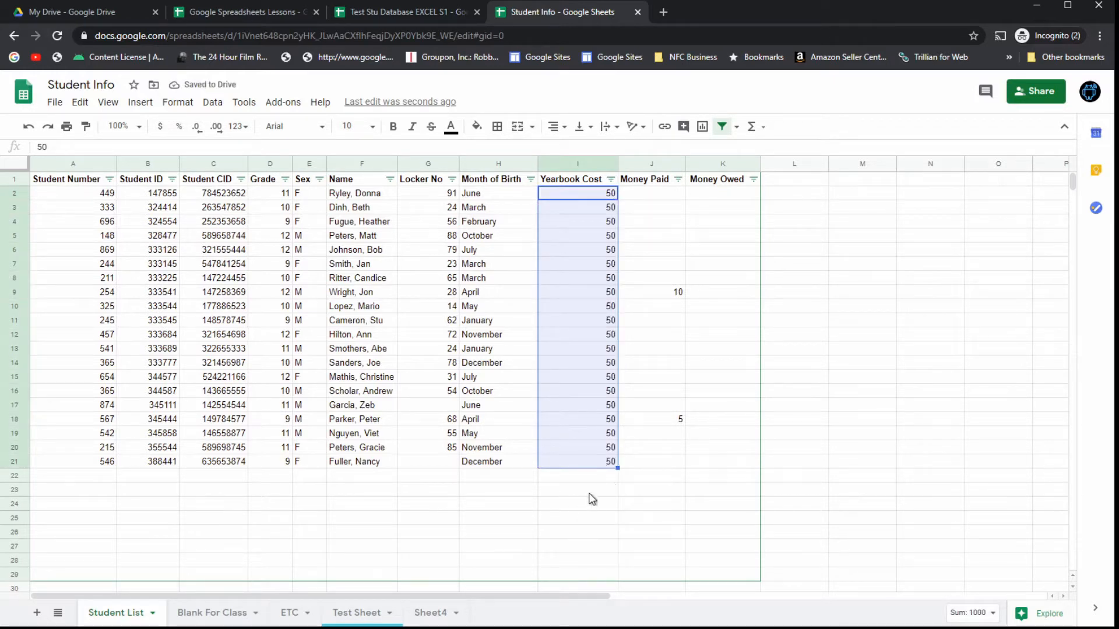
key(Delete)
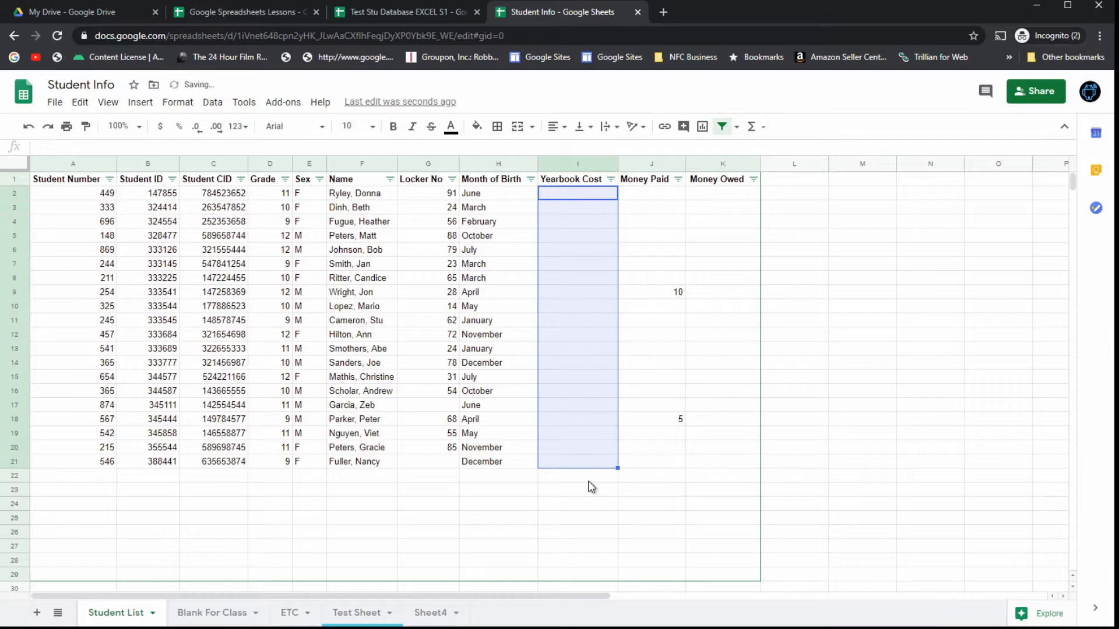
Enter 50 in I2 and autofill it down the Yearbook Cost column to the last student in one action
click(576, 194)
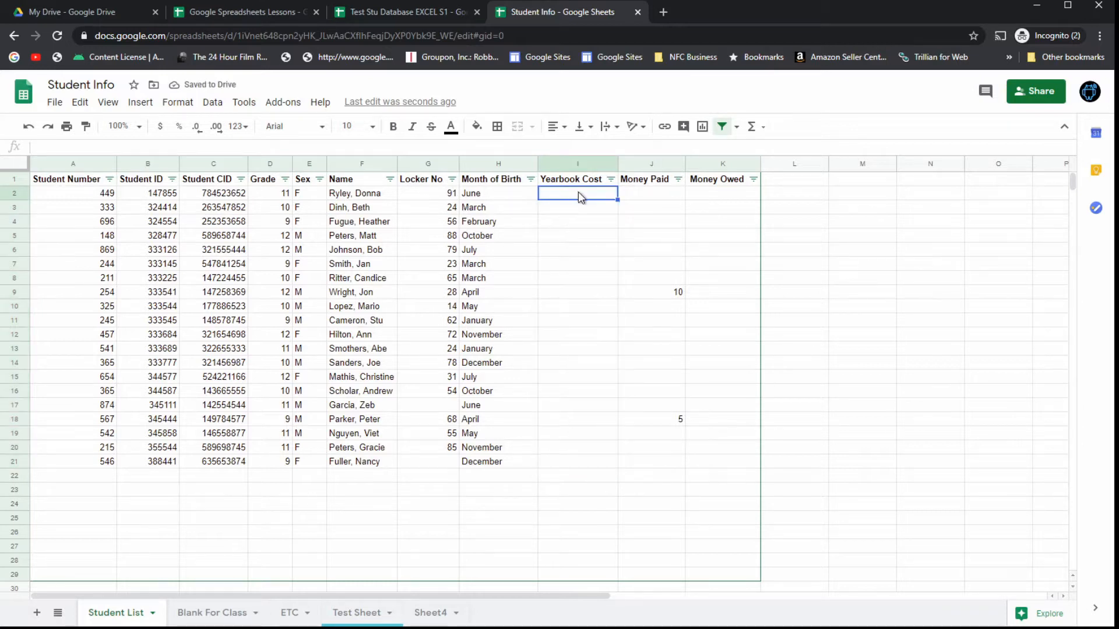
text(50)
key(Return)
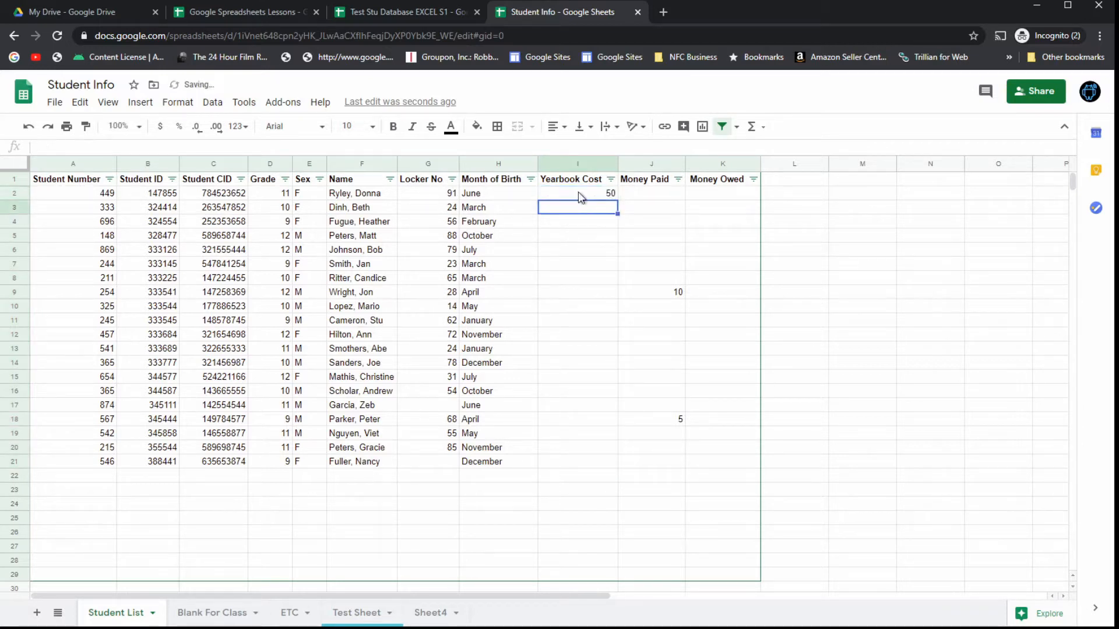
click(599, 194)
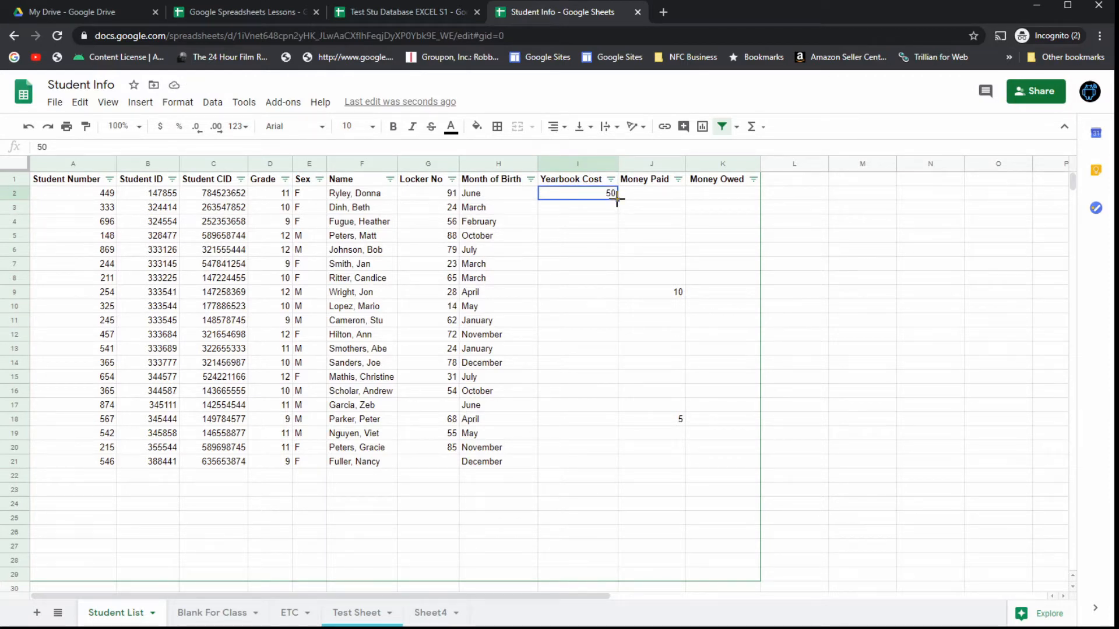
double_click(616, 199)
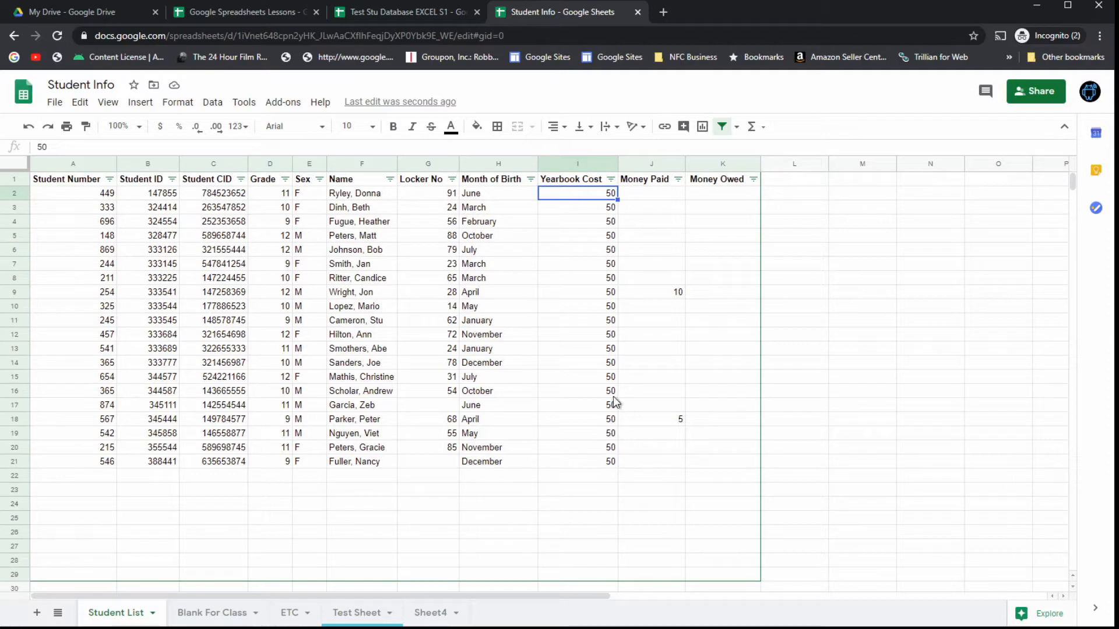
Switch to the Test Stu Database EXCEL S1 spreadsheet and add a bold Teams header in cell C1 of the TEAMS sheet
click(395, 12)
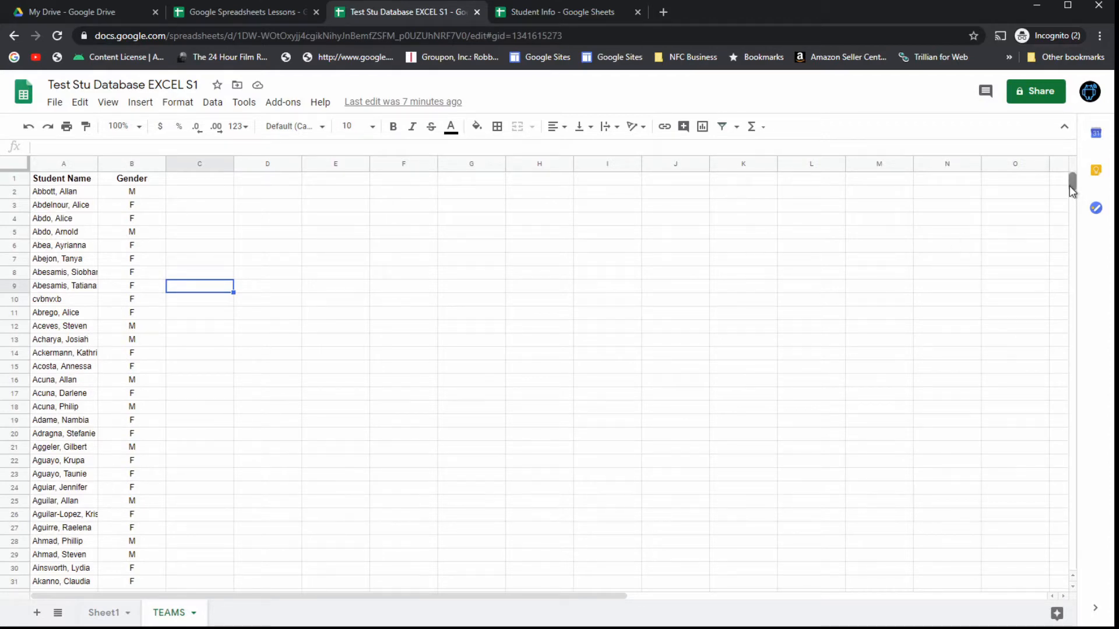
mouse_move(1074, 185)
mouse_down()
mouse_move(1081, 432)
mouse_move(1071, 596)
mouse_move(1082, 184)
mouse_up()
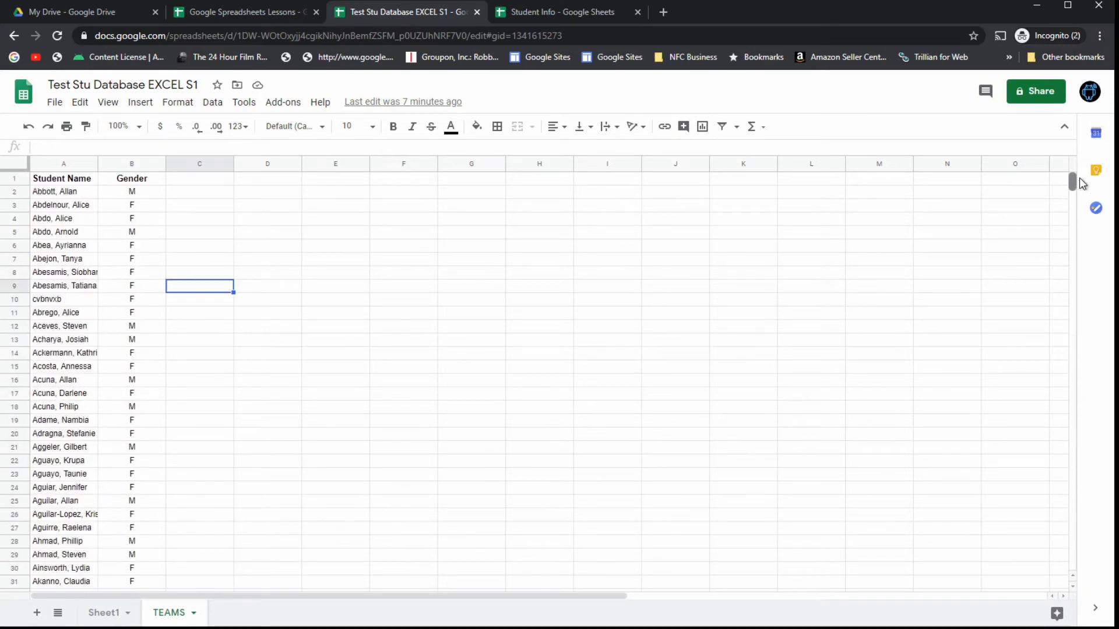
click(218, 184)
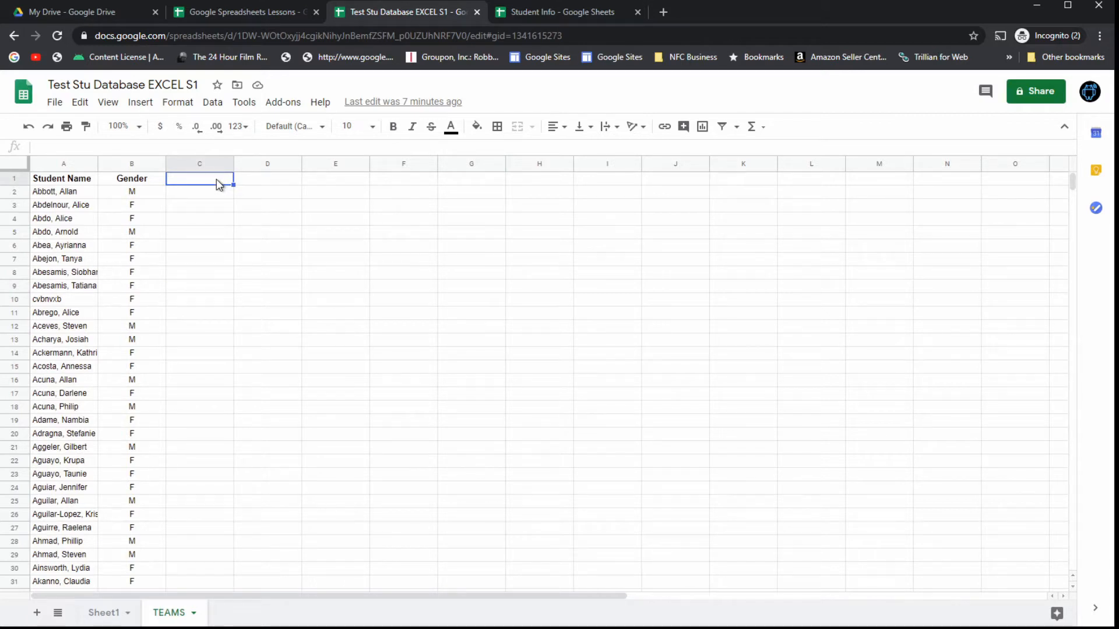
text(Teams)
key(Return)
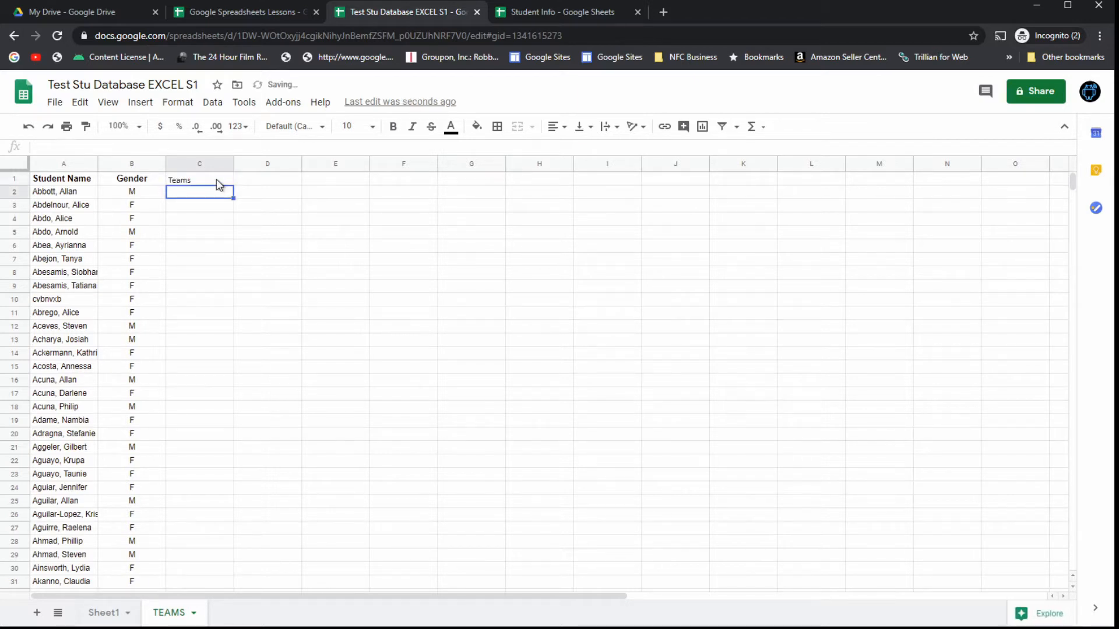
click(216, 179)
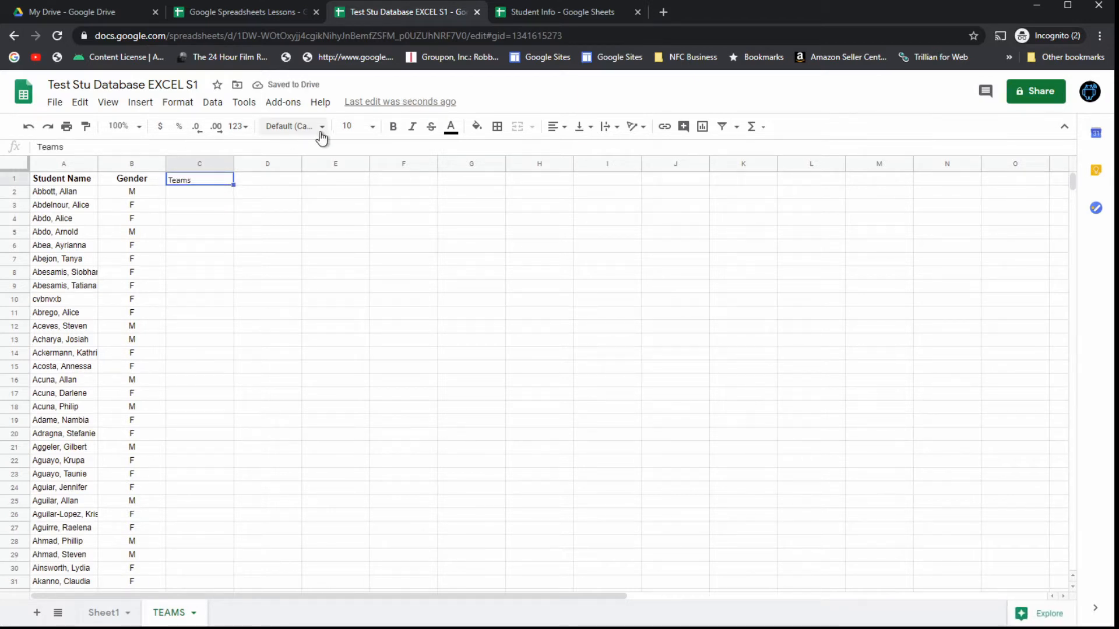
click(400, 128)
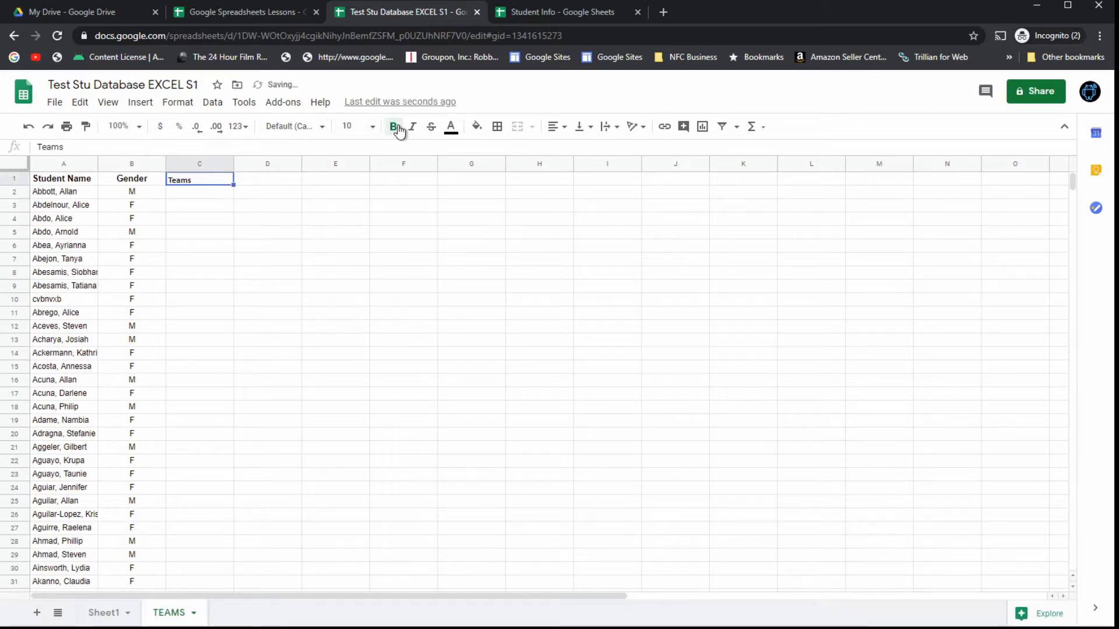
click(150, 205)
click(205, 181)
Enter Team 1, Team 2, Team 3 and Team 4 in cells C2 through C5
click(217, 193)
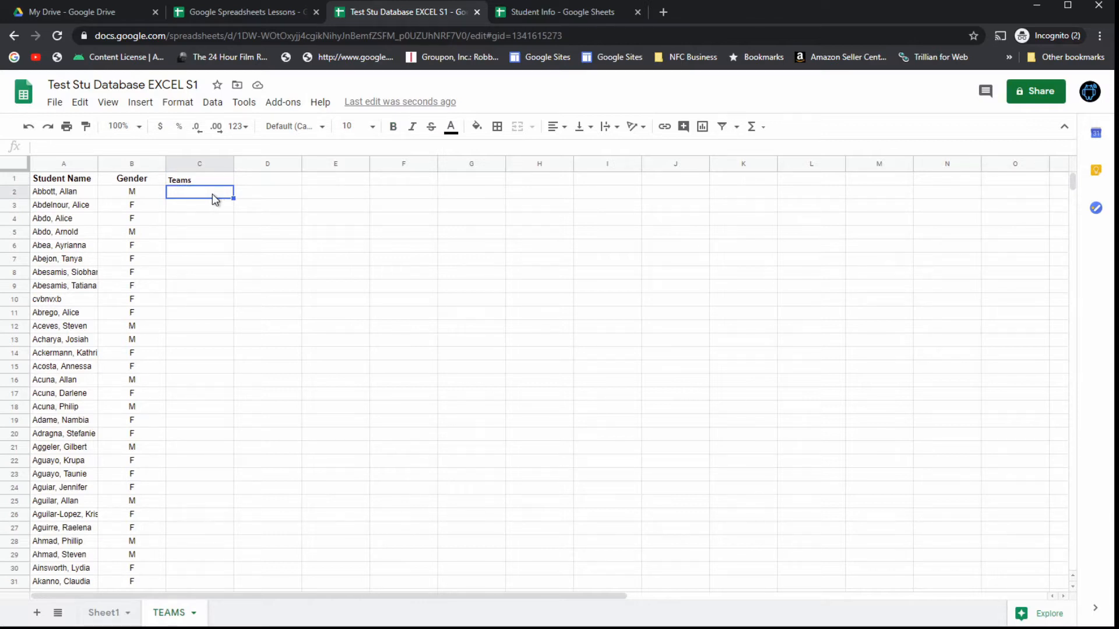
text(Team 1)
key(Return)
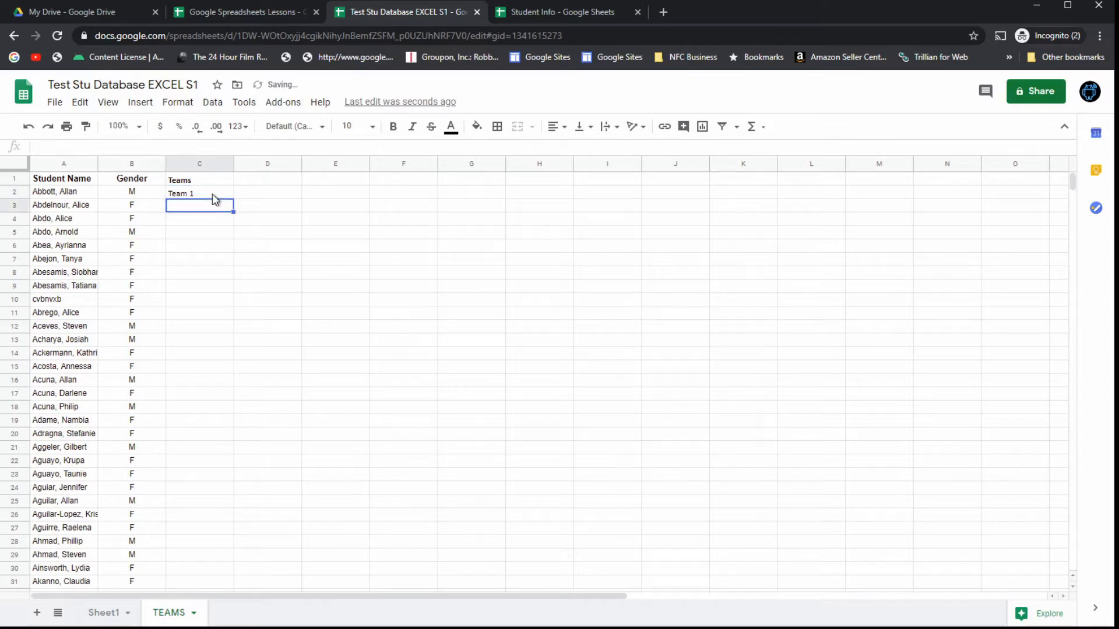
text(TEam)
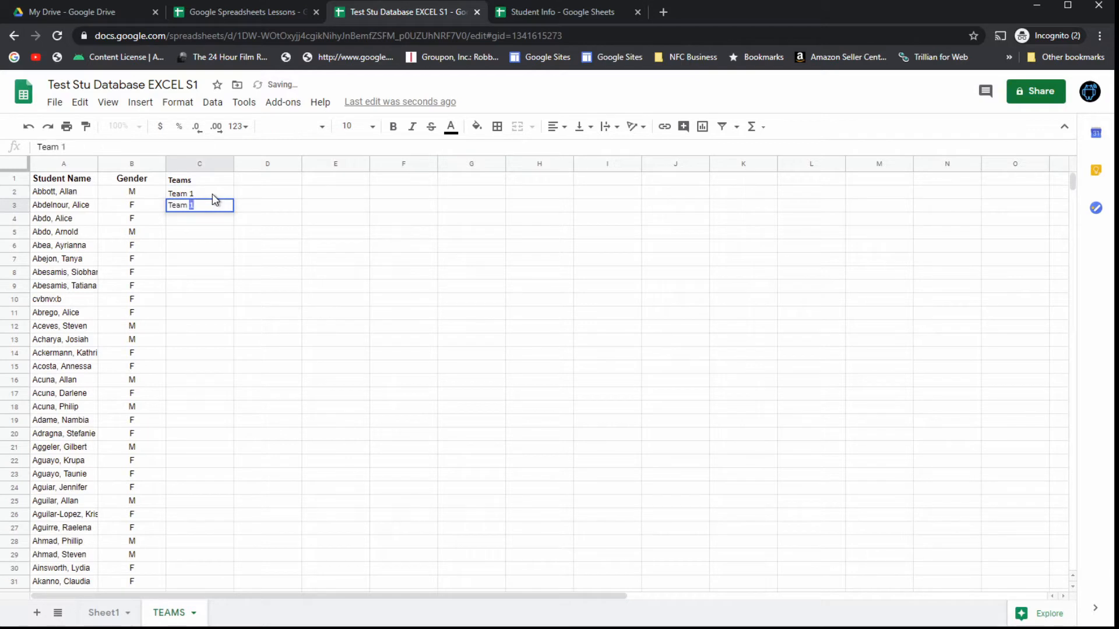
text( 2)
key(Return)
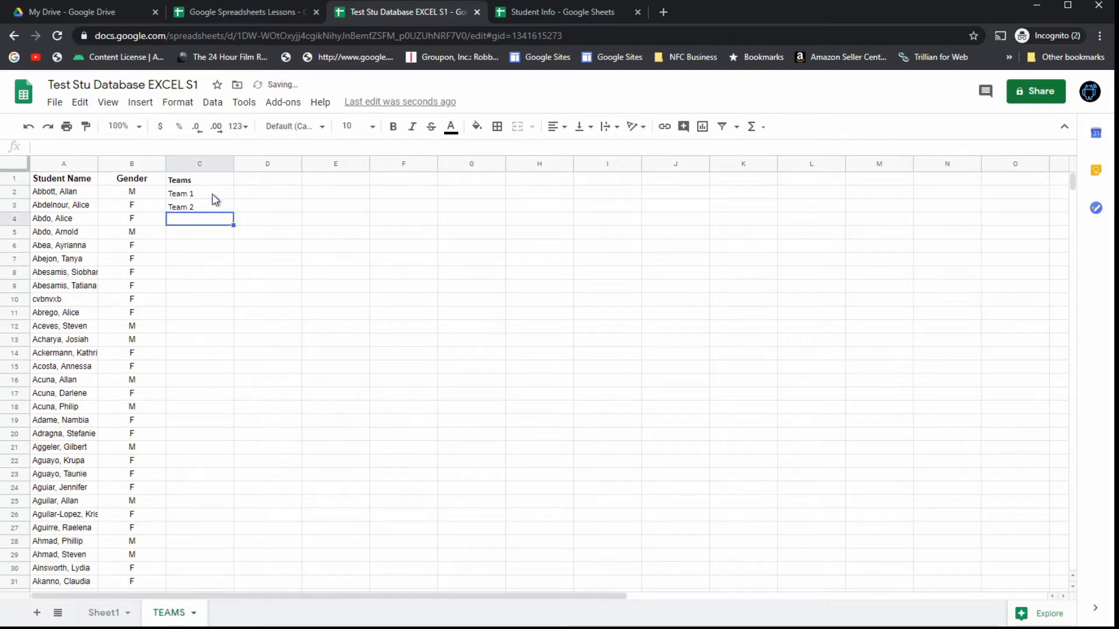
text(Team 3)
key(Return)
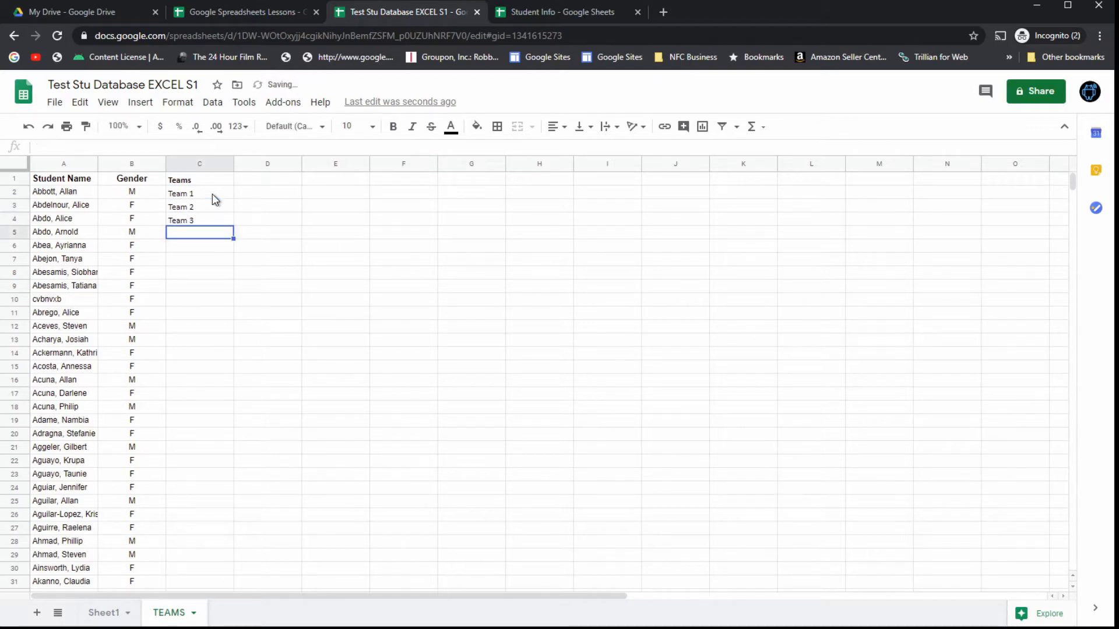
text(Team 4)
key(Return)
Set the font size of the whole Teams column to 12
click(199, 163)
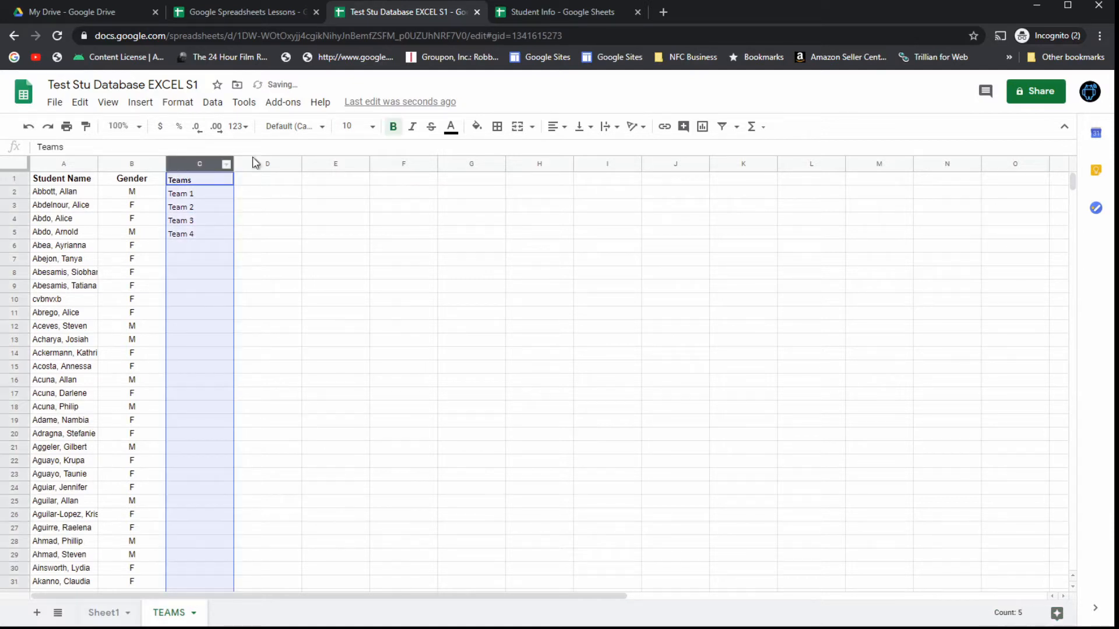
click(377, 132)
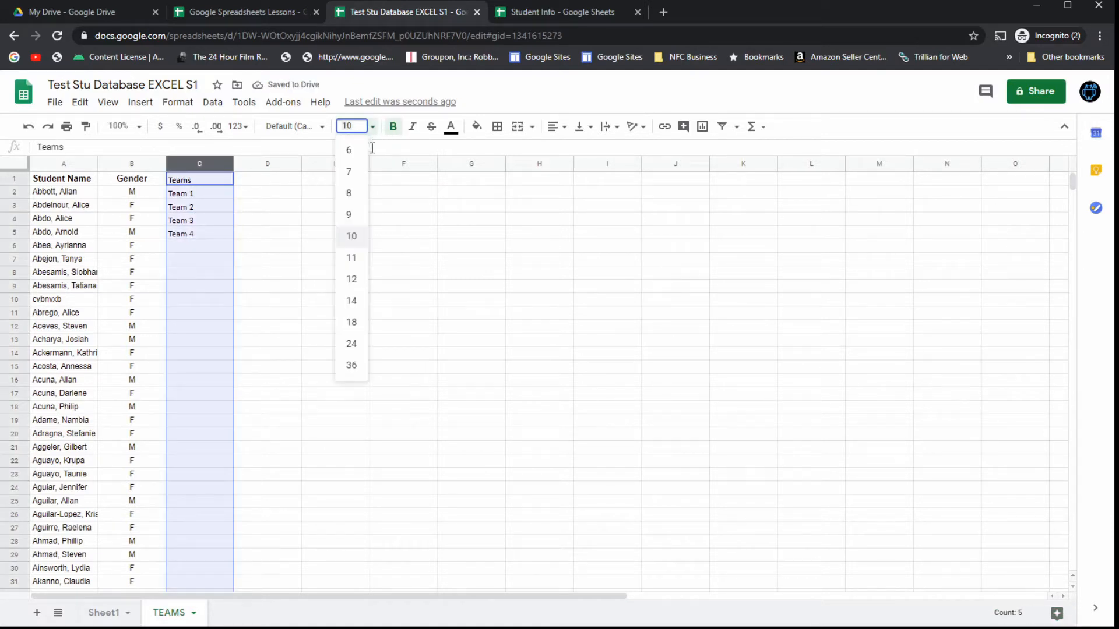
click(351, 279)
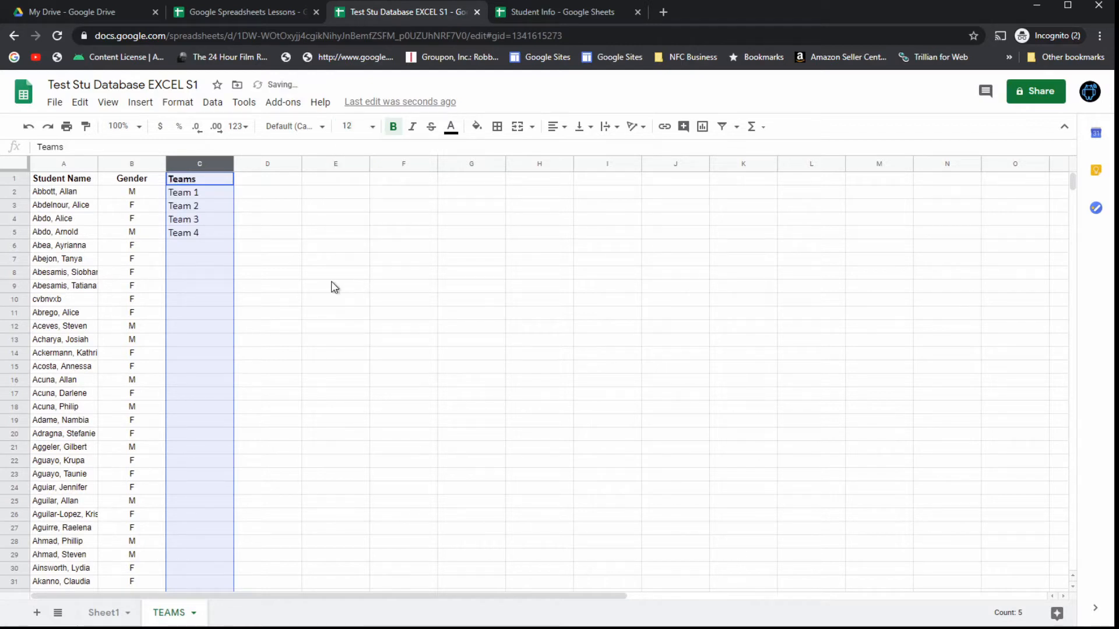
click(282, 242)
Try to fill the team names from C2:C5 down to C20, and undo the fill
click(217, 197)
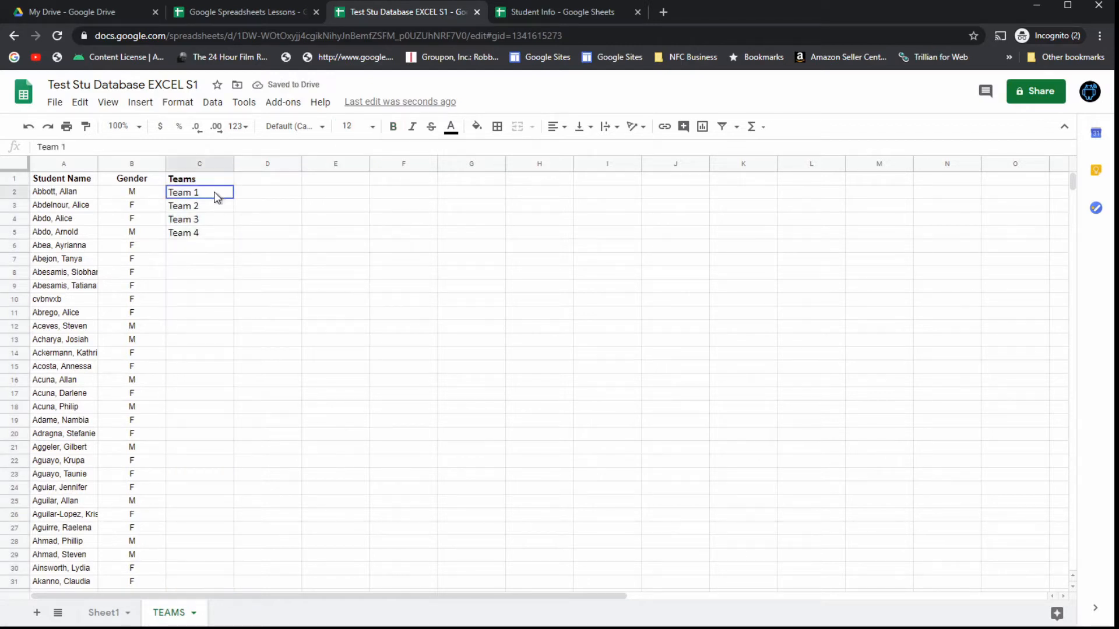
drag(217, 197, 222, 237)
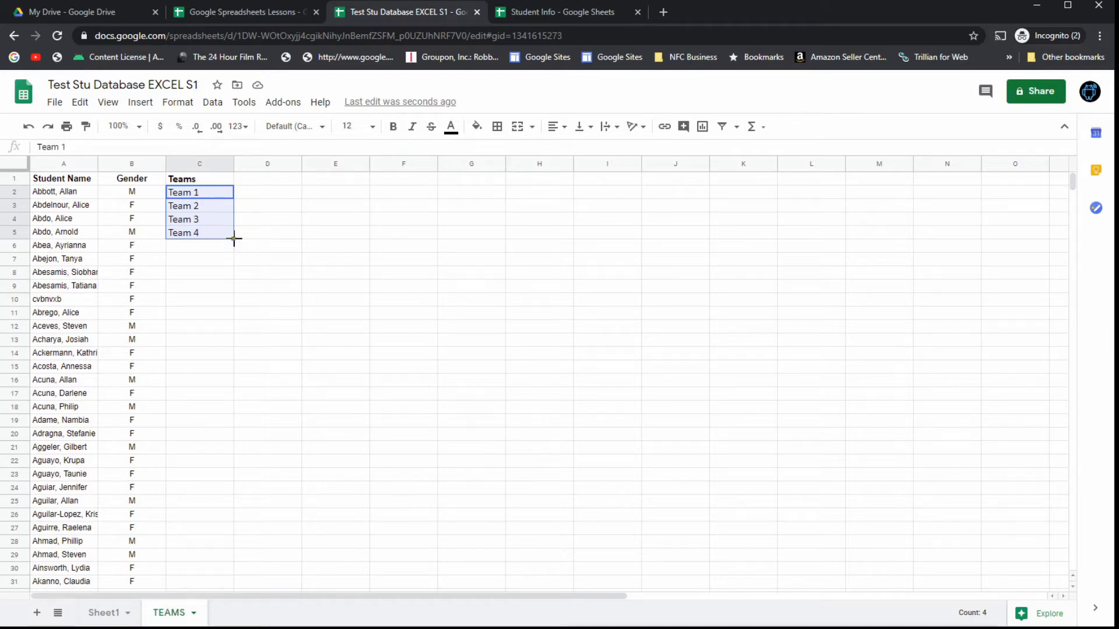
drag(234, 238, 233, 438)
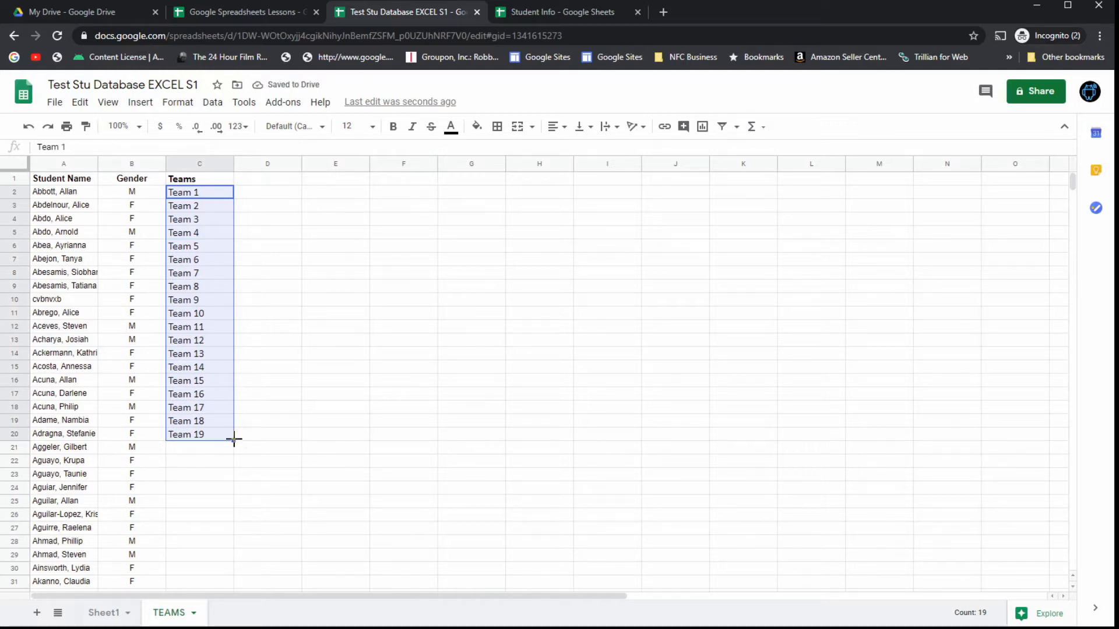
click(252, 318)
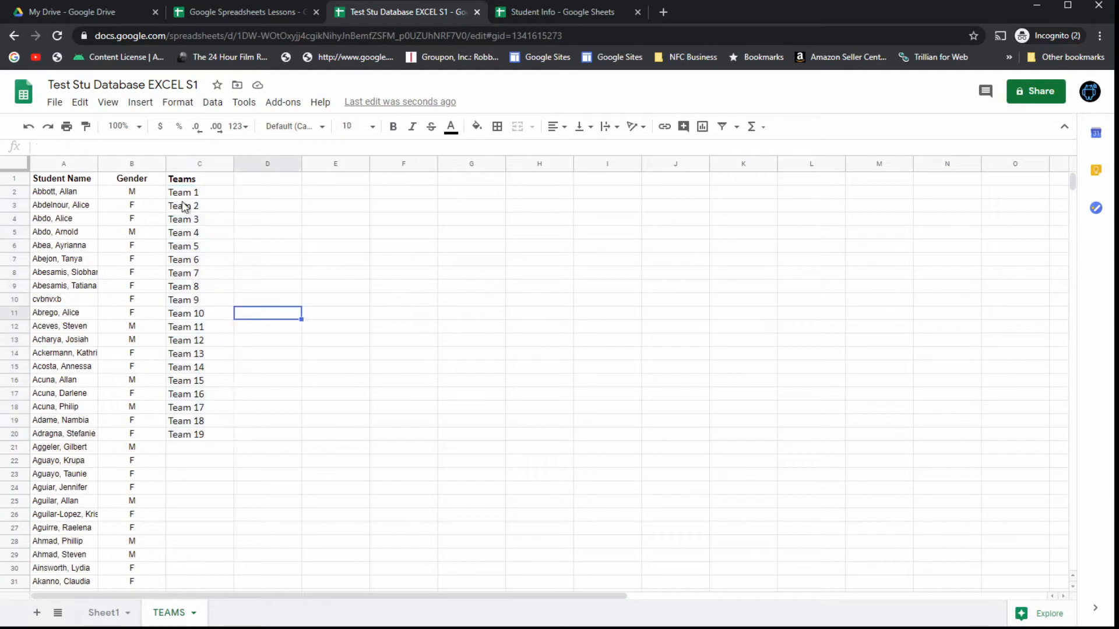
click(27, 126)
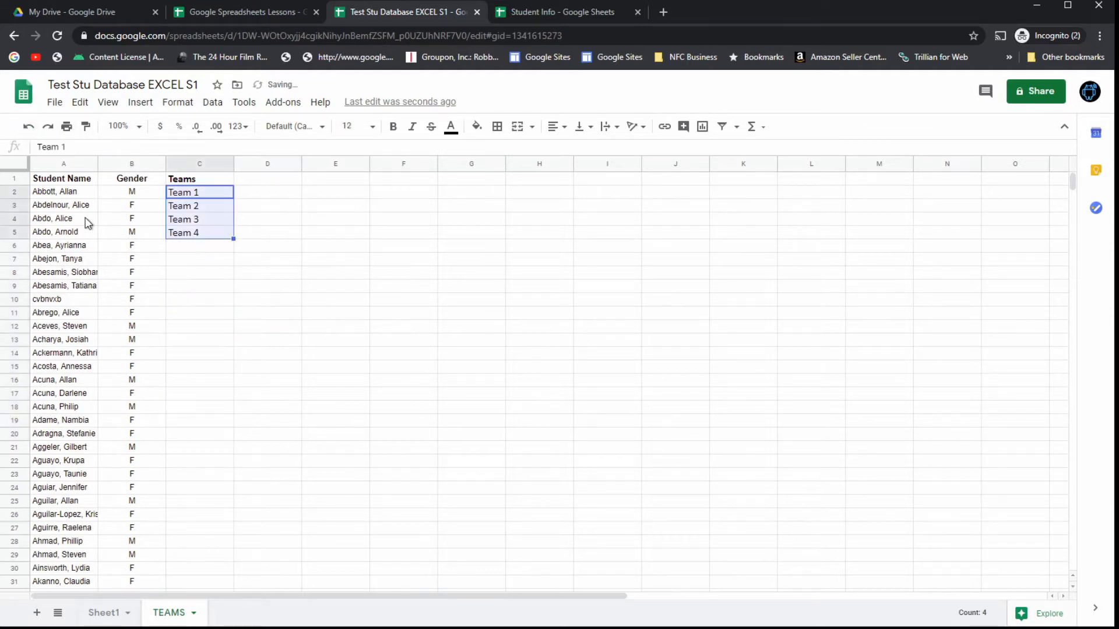
Repeat the team sequence by entering Team 1, Team 2, Team 3 and Team 4 in cells C6 through C9
click(188, 249)
text(Team)
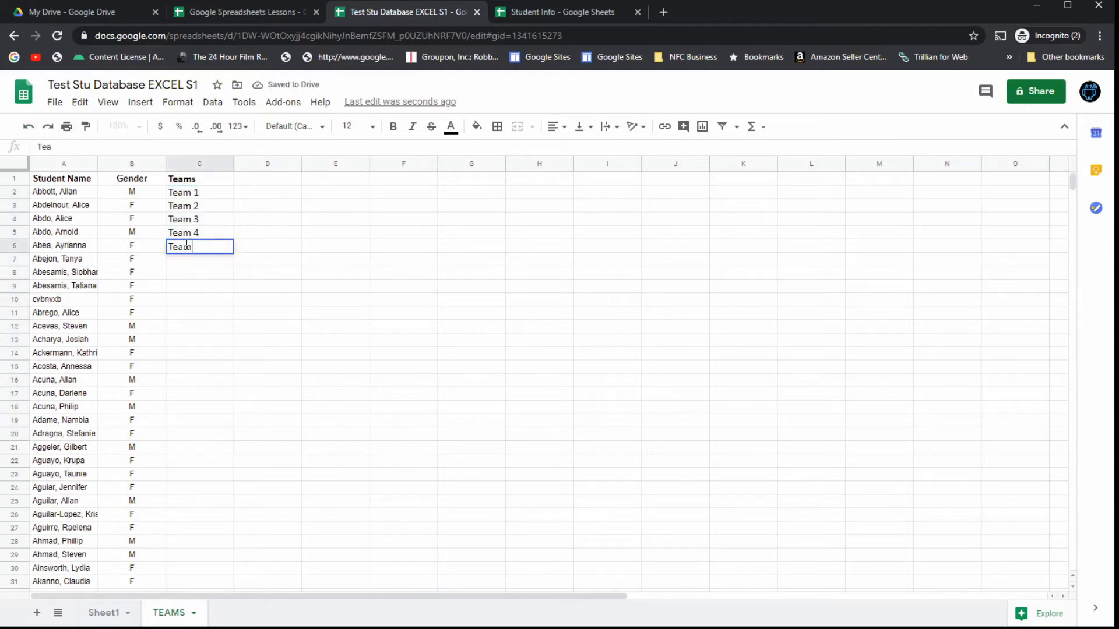
text( 1)
key(Return)
text(Team 2)
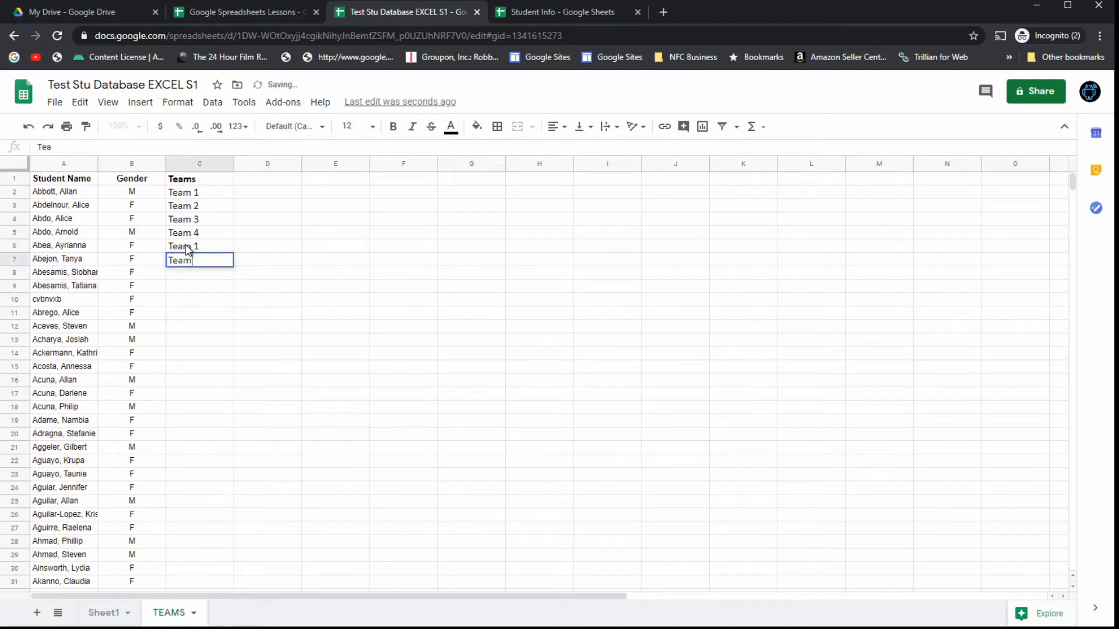
key(Return)
text(Team 3)
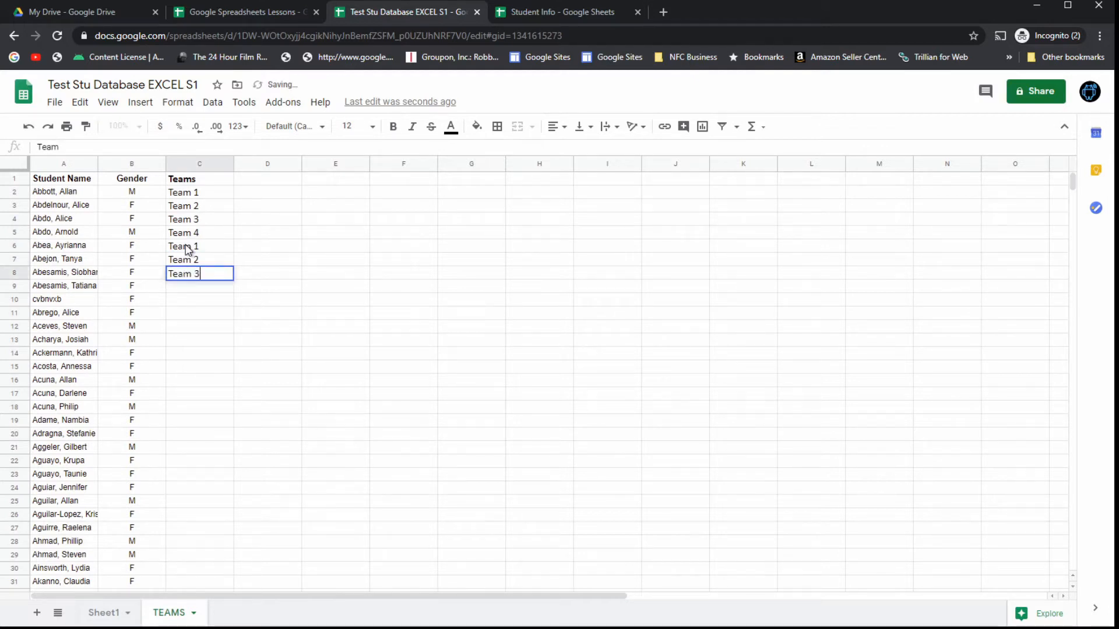
key(Return)
text(Tea)
text(m )
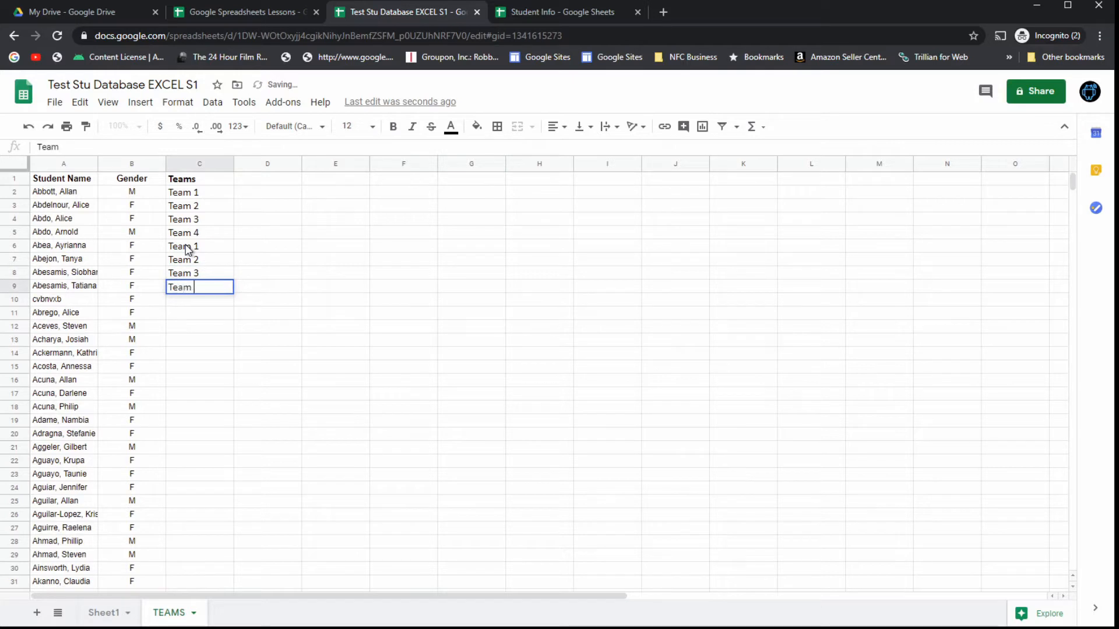
text(4)
key(Return)
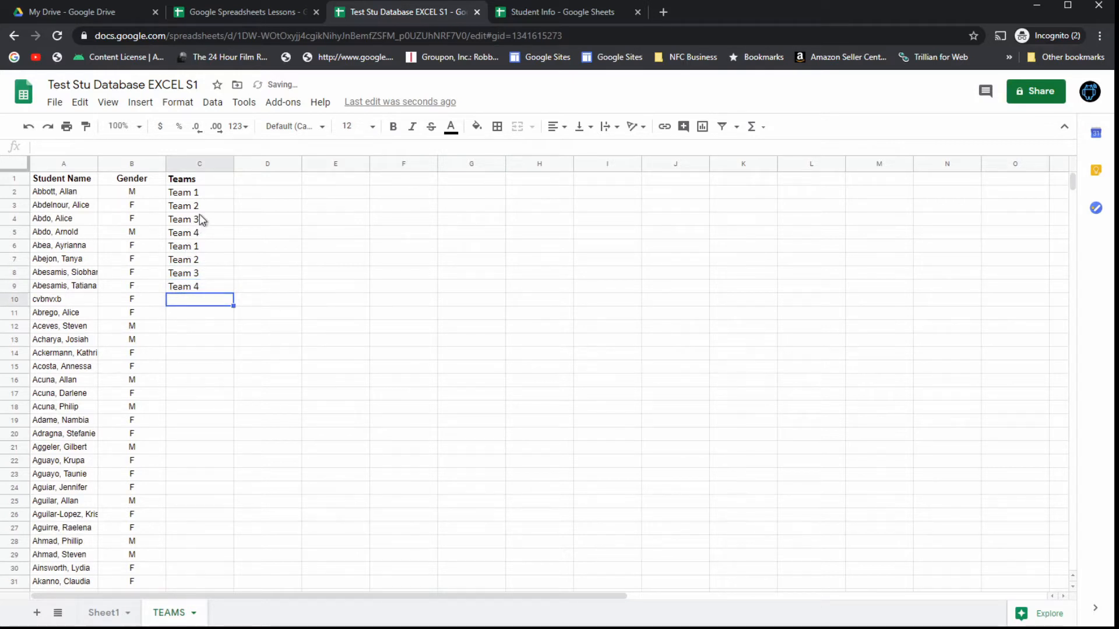
Try to fill the team sequence from C2:C9 down to C28, and undo the fill
drag(199, 192, 217, 233)
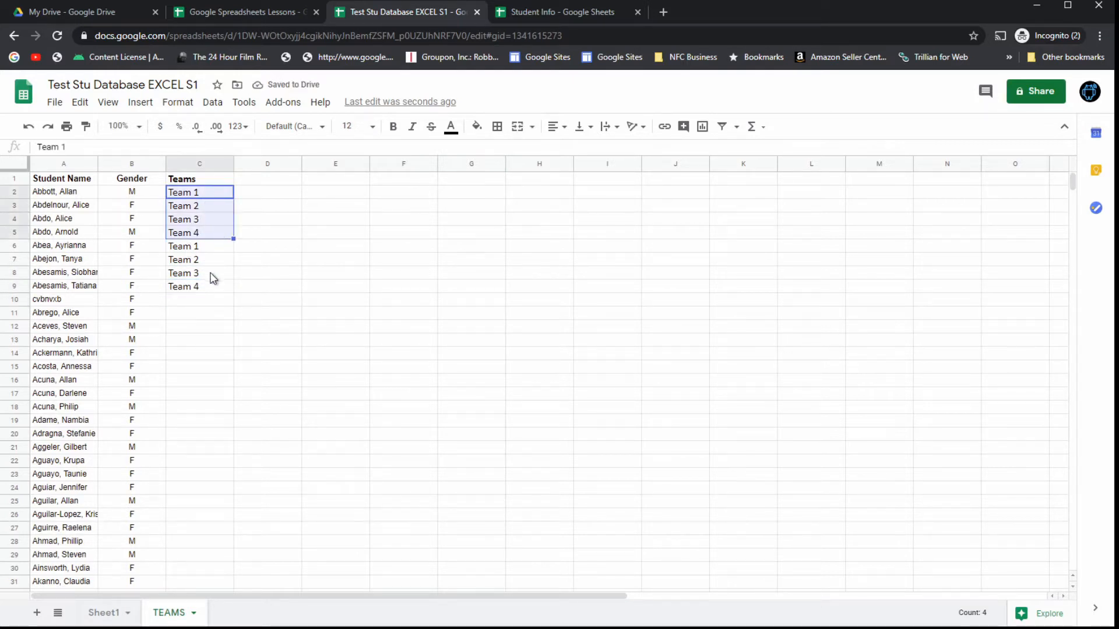
click(239, 260)
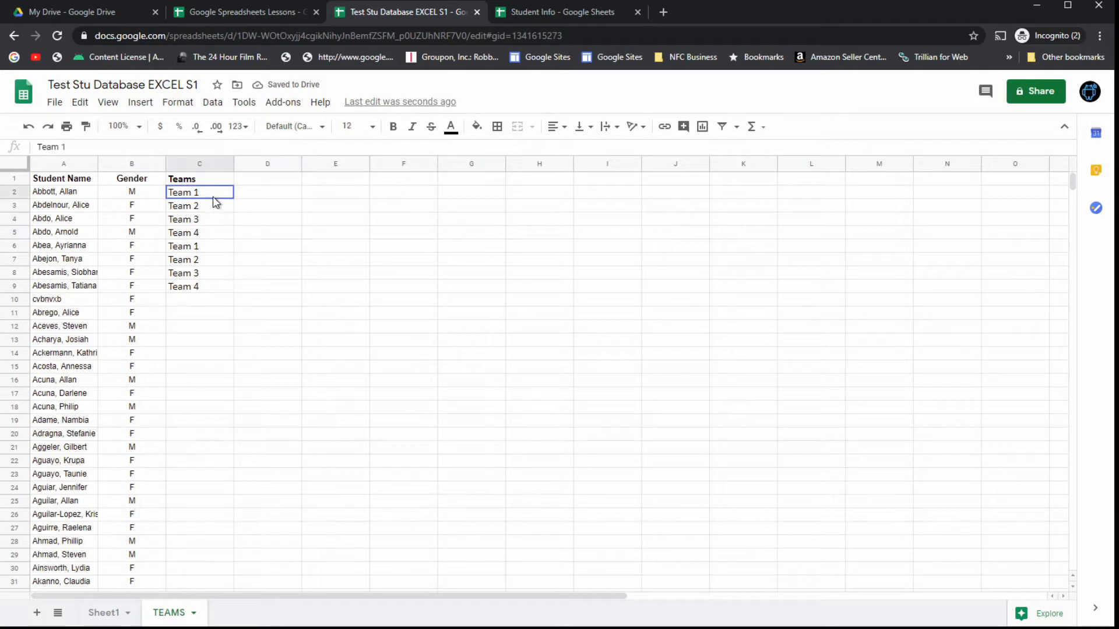
drag(212, 197, 217, 292)
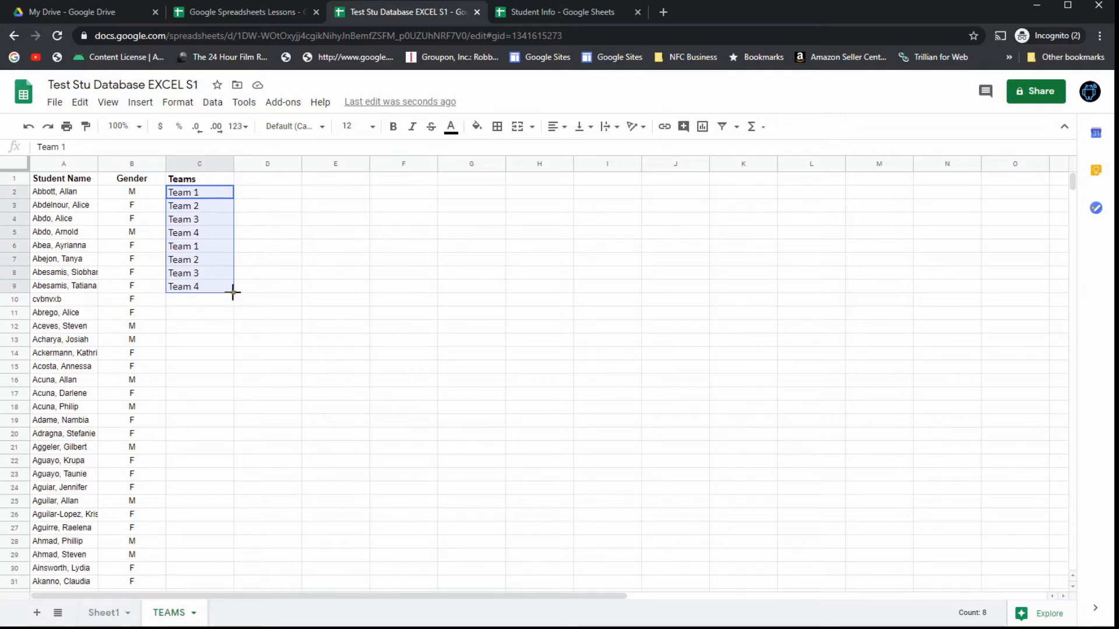
drag(232, 293, 228, 546)
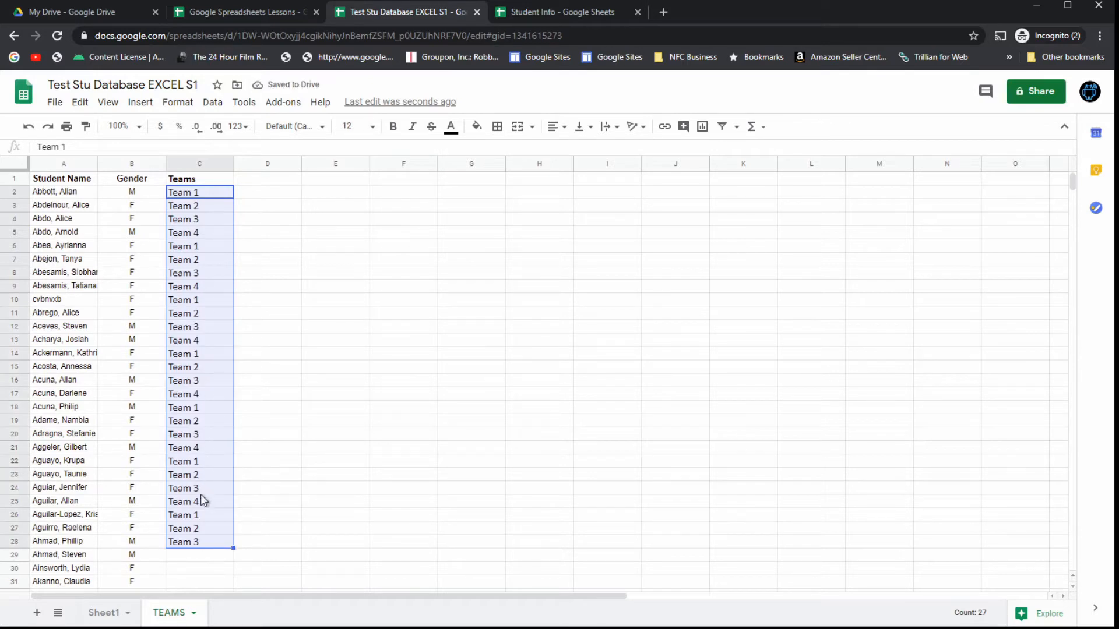
click(28, 127)
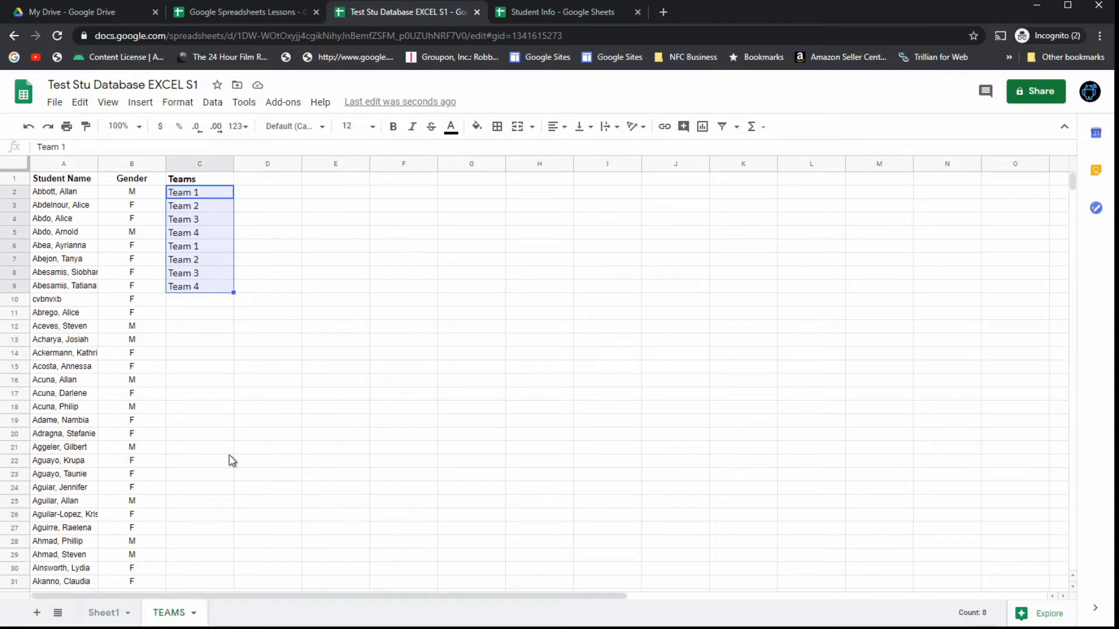
Autofill the team sequence from C2:C9 down the whole Teams column to the last student, and check the list through to its end
double_click(234, 293)
scroll(300, 436, down, 12)
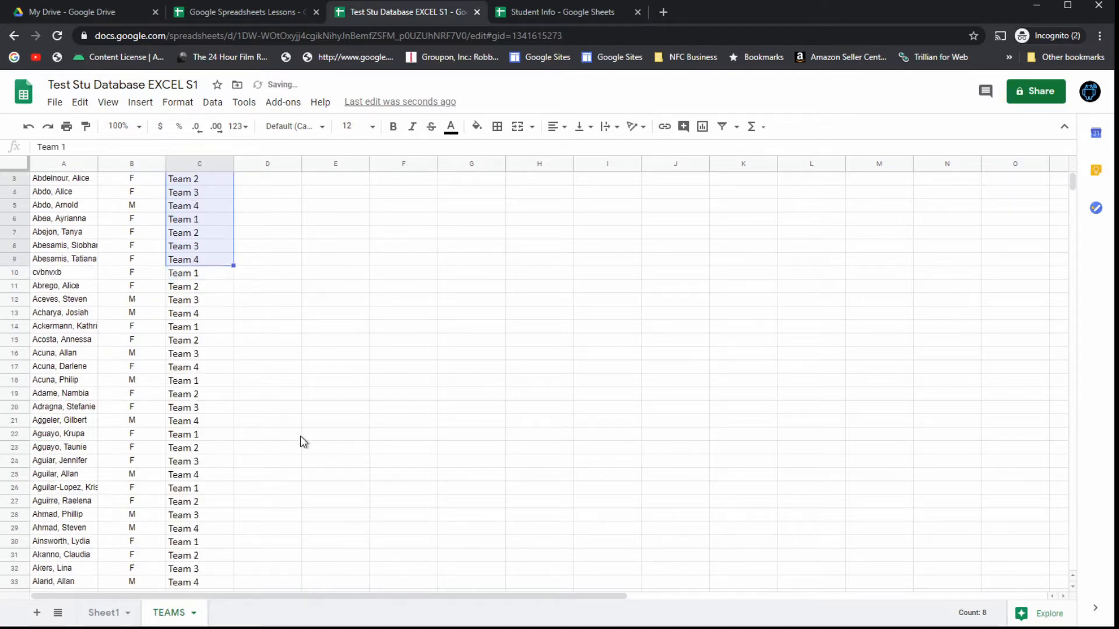
scroll(299, 436, down, 18)
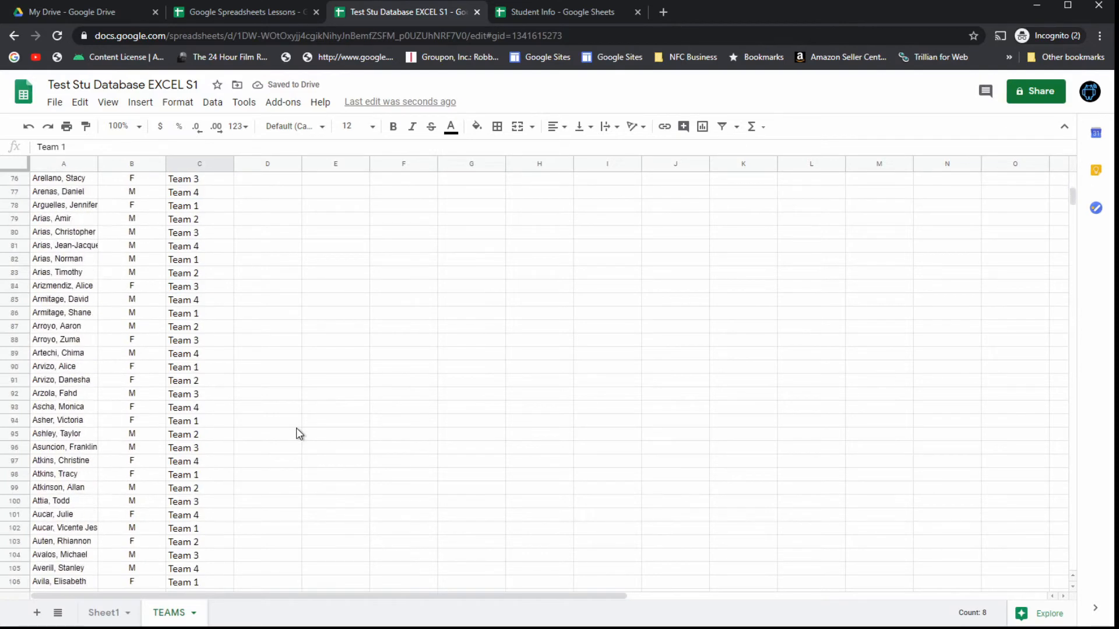
scroll(294, 424, down, 18)
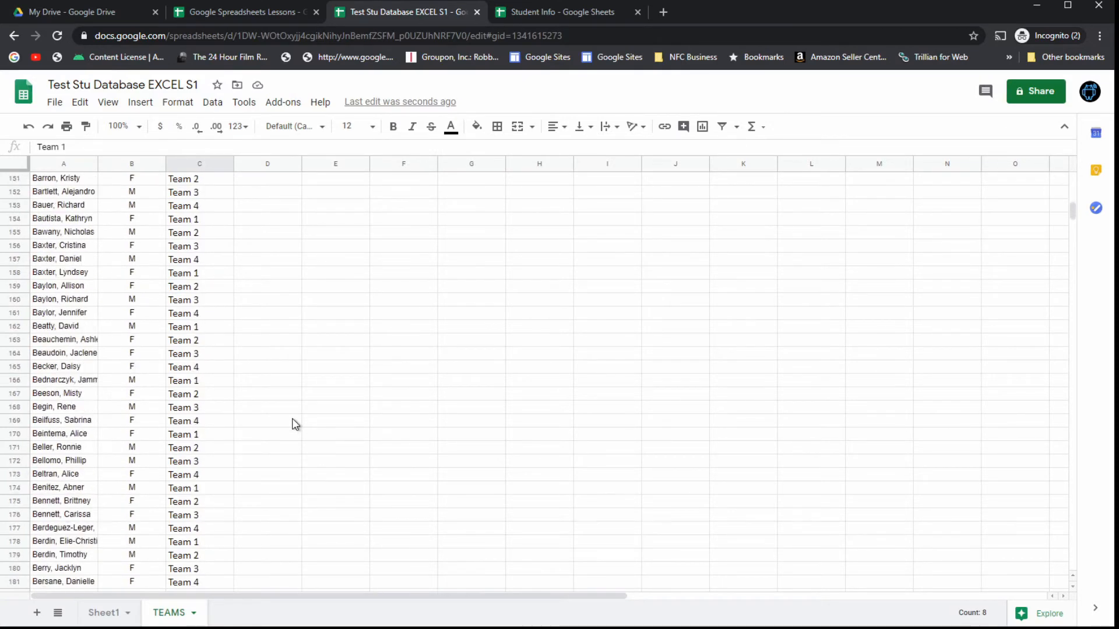
scroll(296, 430, down, 8)
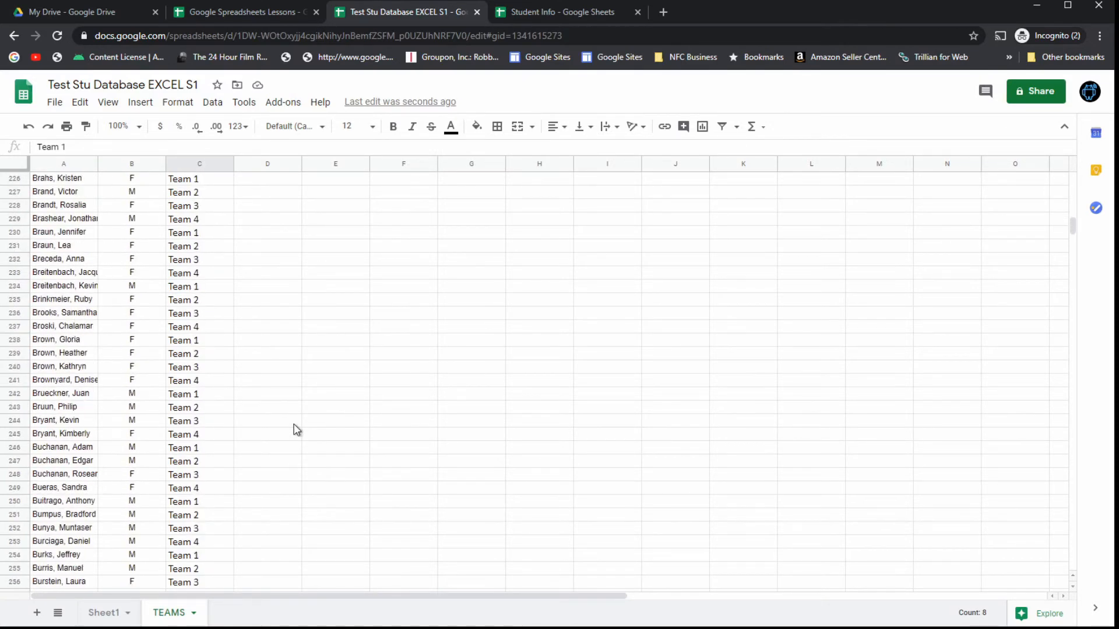
drag(1071, 231, 1058, 571)
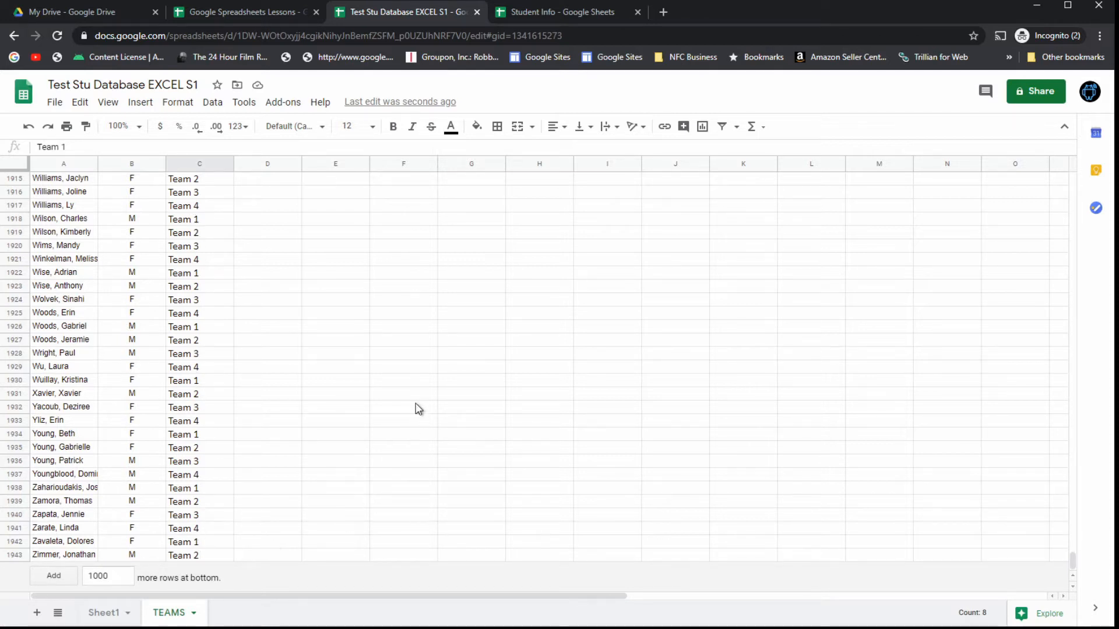
Switch to the Student Info spreadsheet and add a new blank sheet after Blank For Class
click(549, 18)
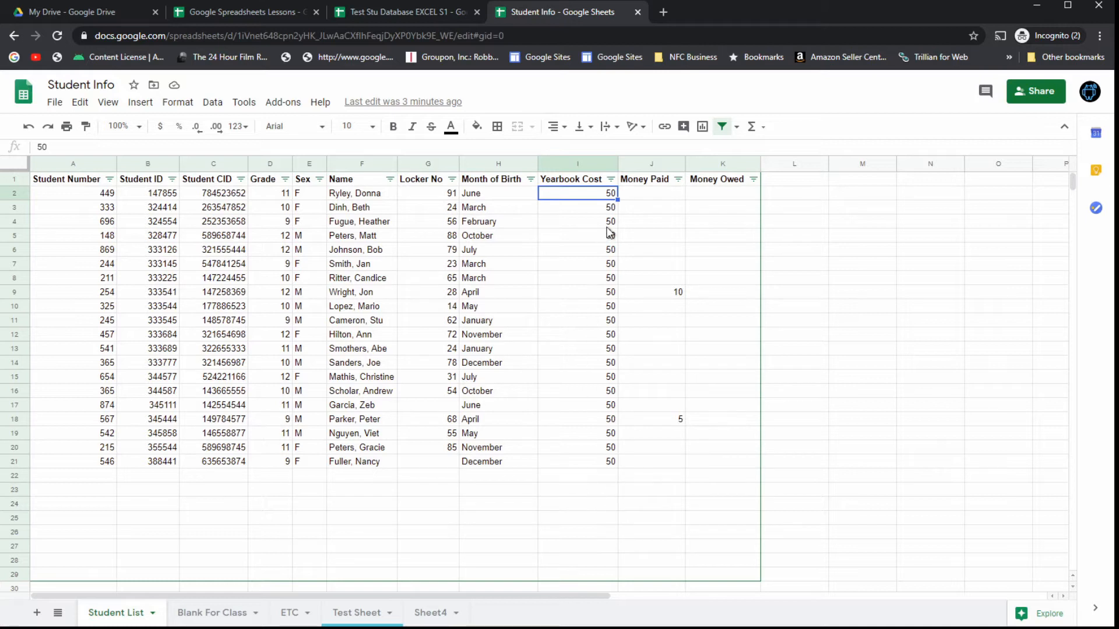
click(225, 608)
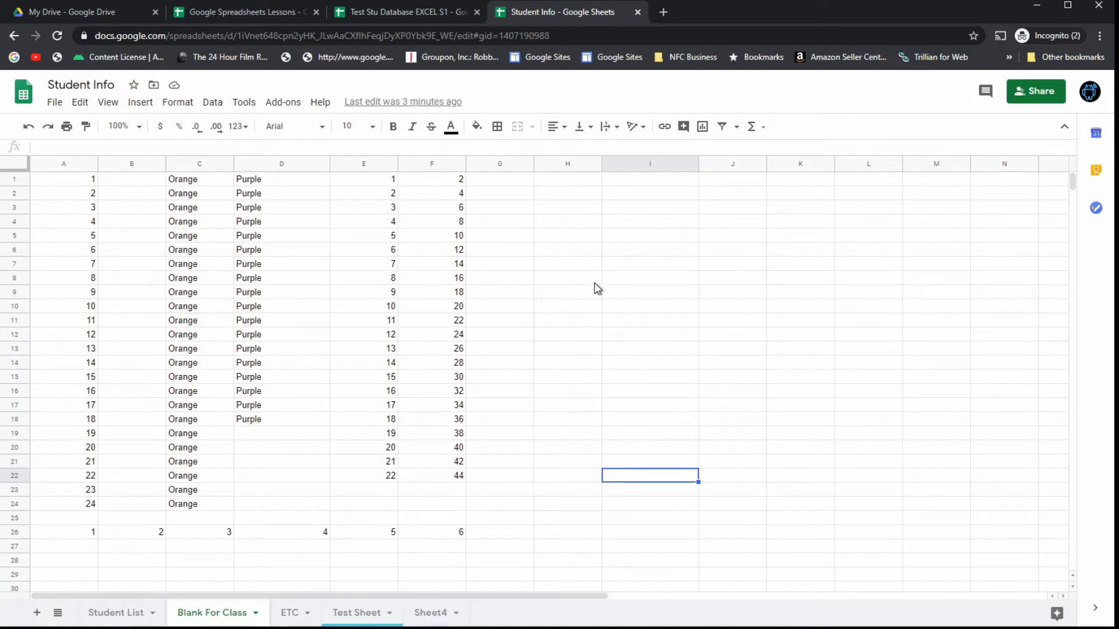
click(583, 184)
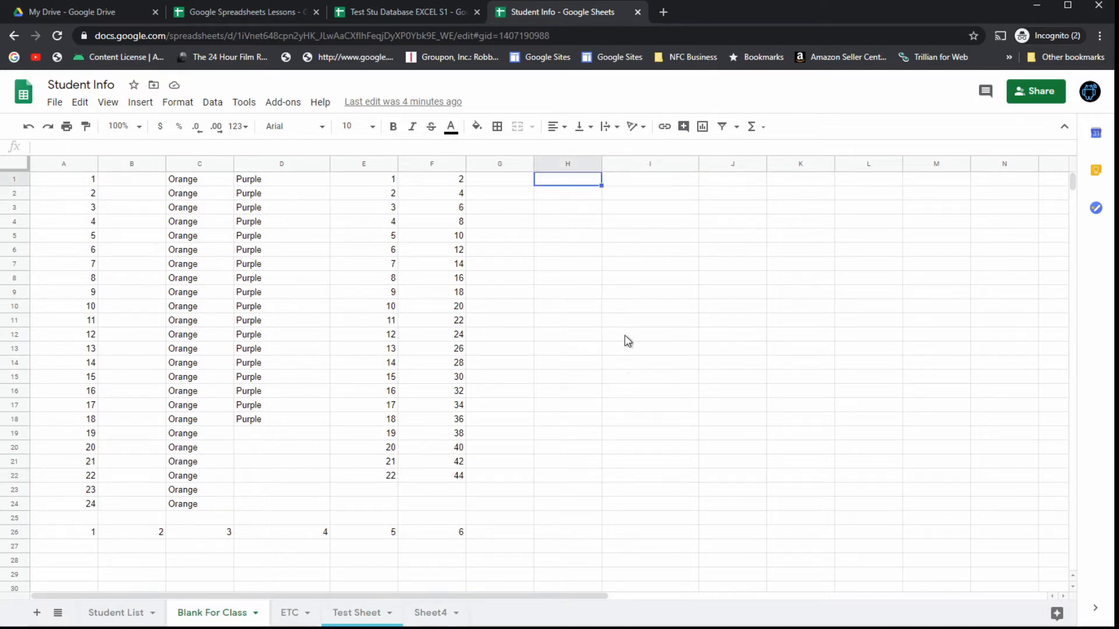
click(36, 613)
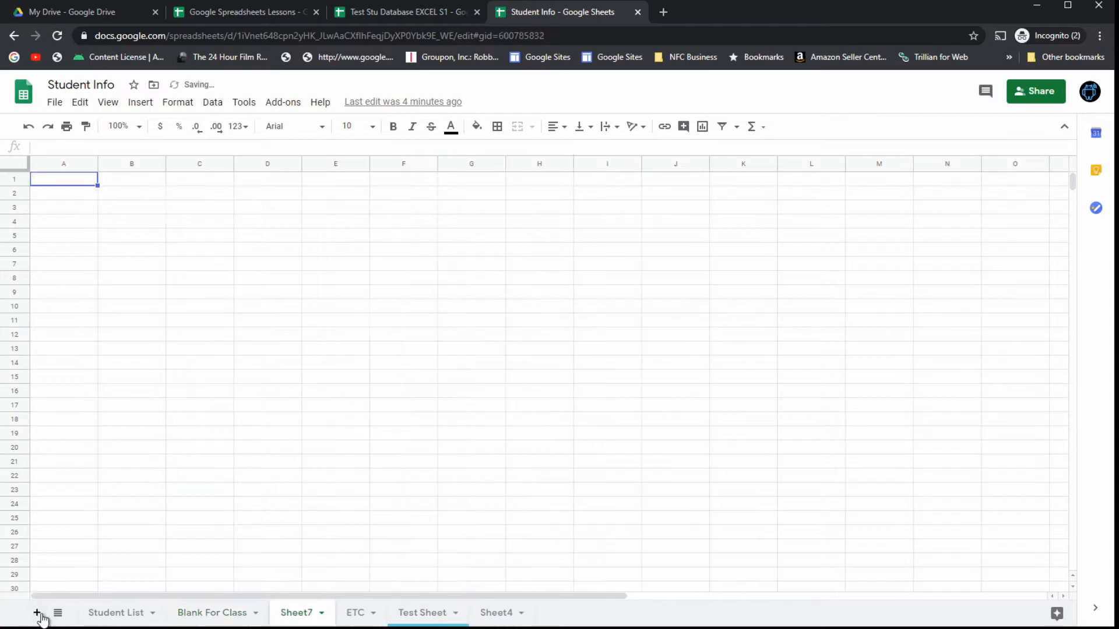
Enter five sample first names starting with J in cells A2 through A6 of the new sheet
click(75, 198)
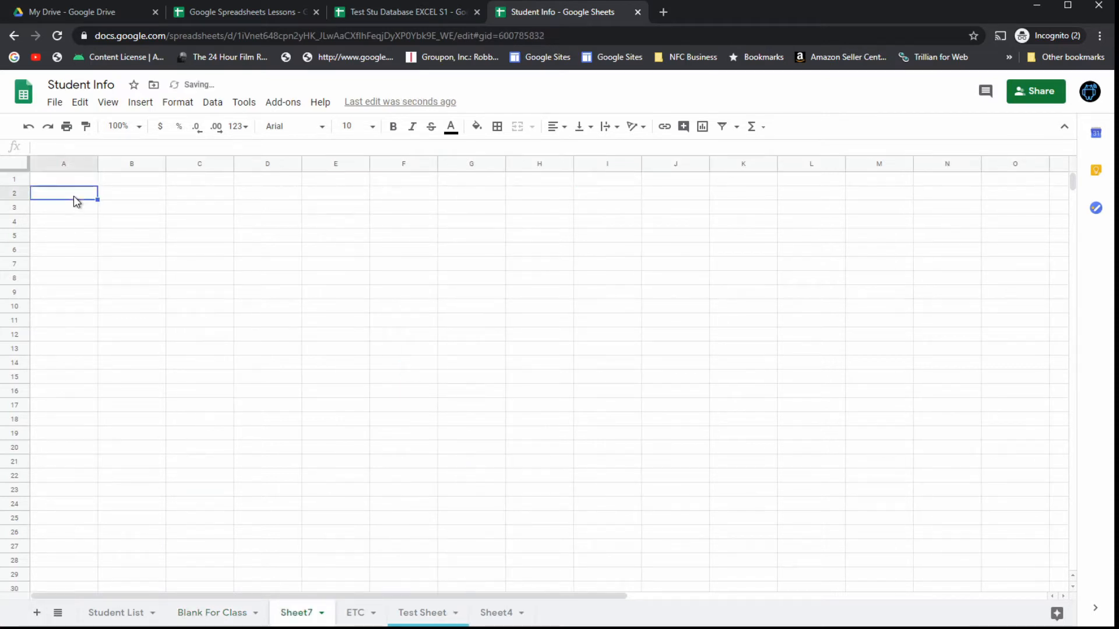
text(Jil)
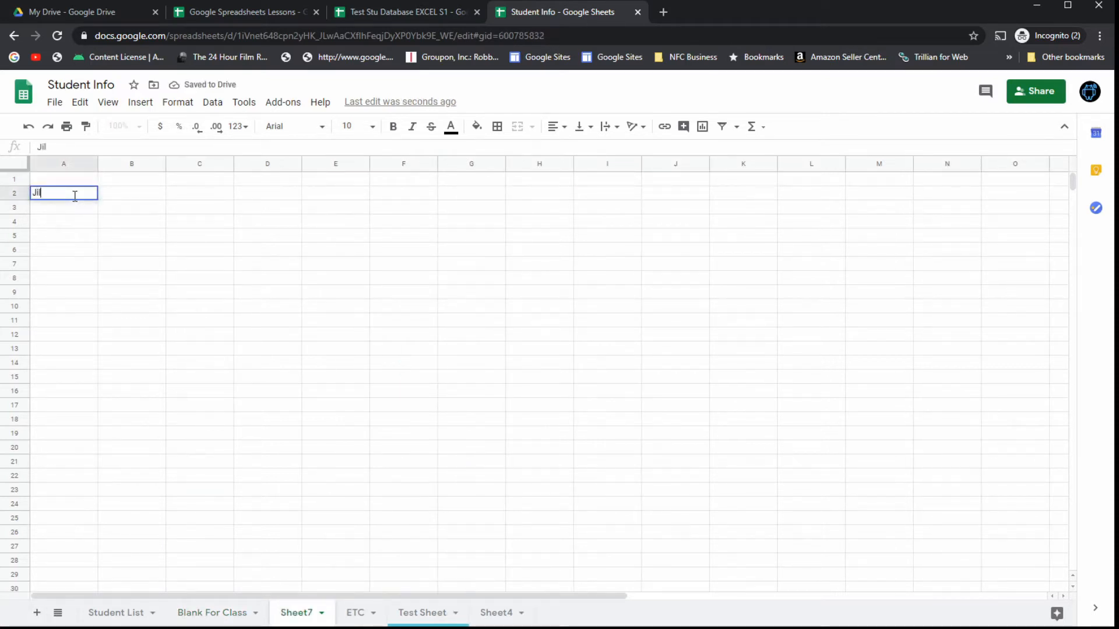
text(l)
key(Return)
text(Jon)
key(Return)
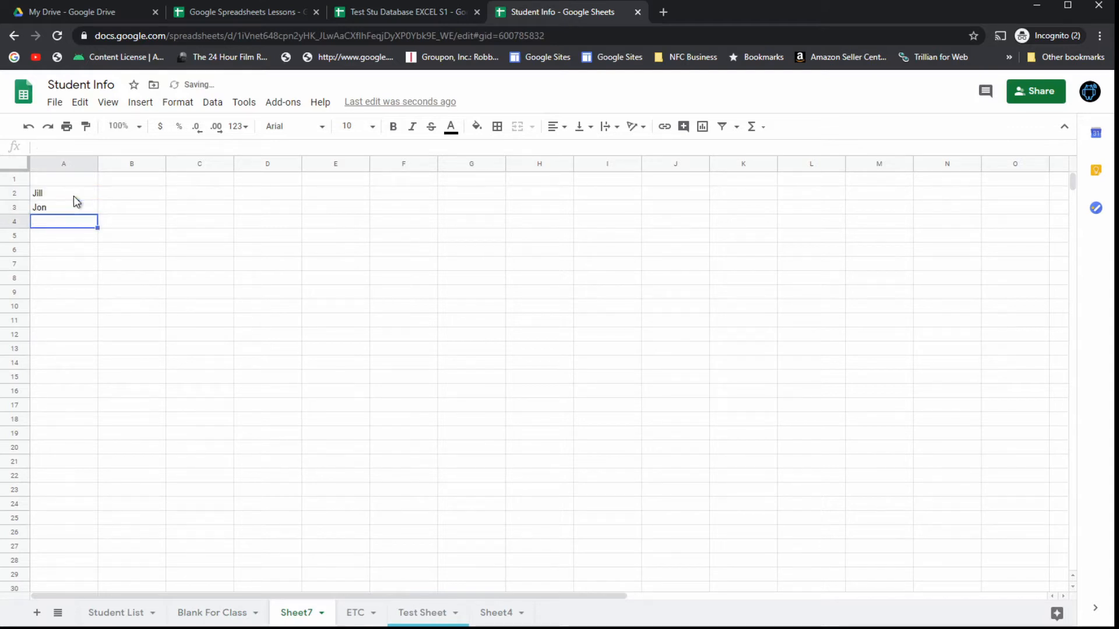
text(Jack)
key(Return)
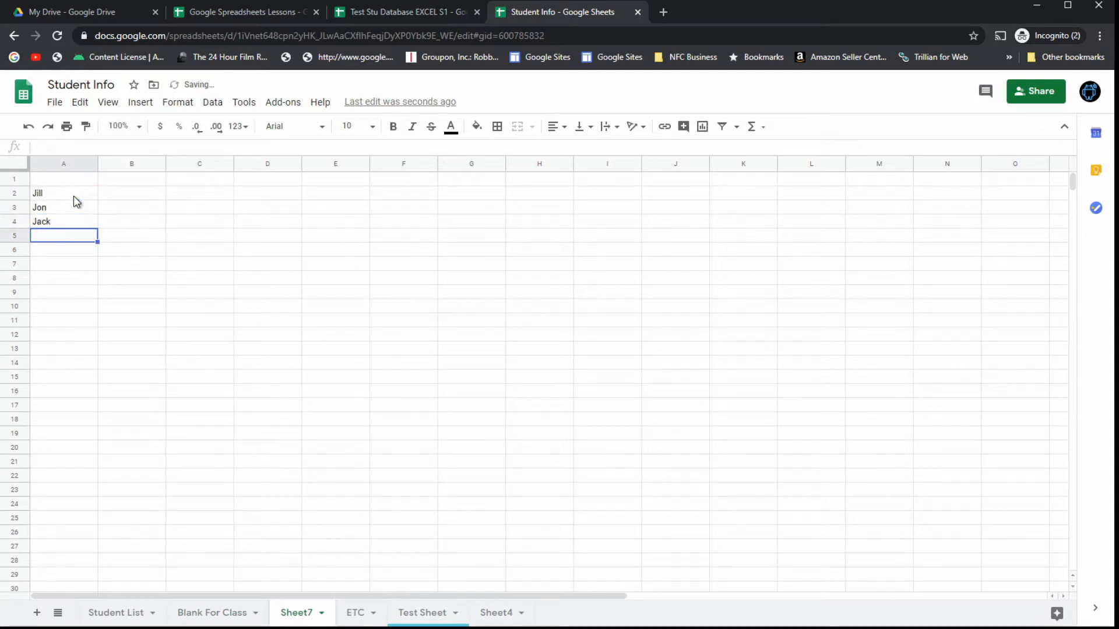
text(Judy)
key(Return)
text(Jason)
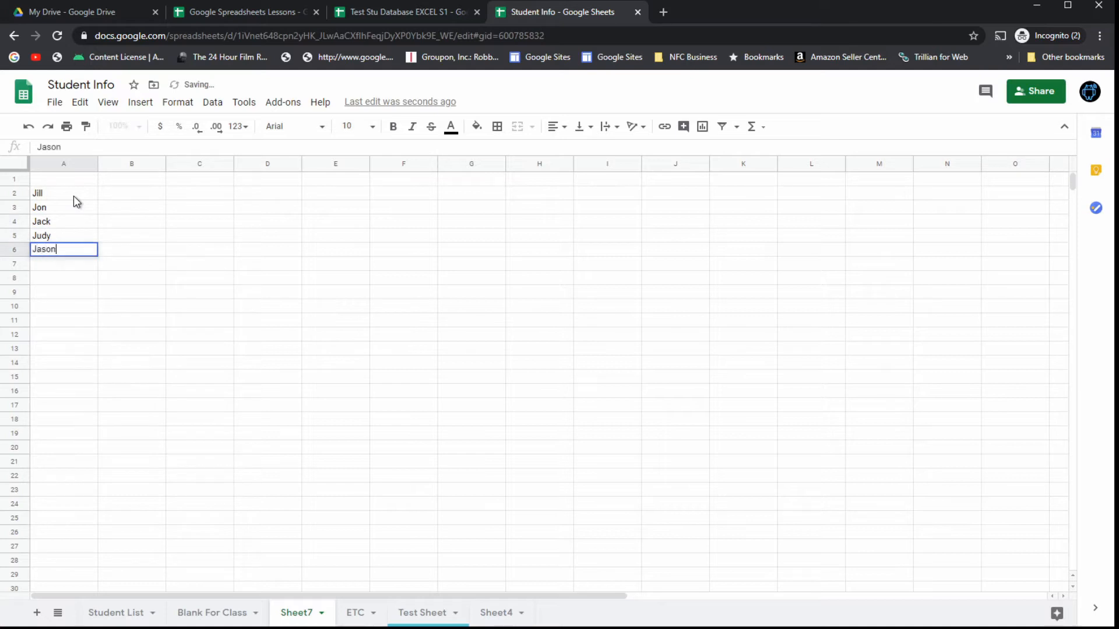
key(Return)
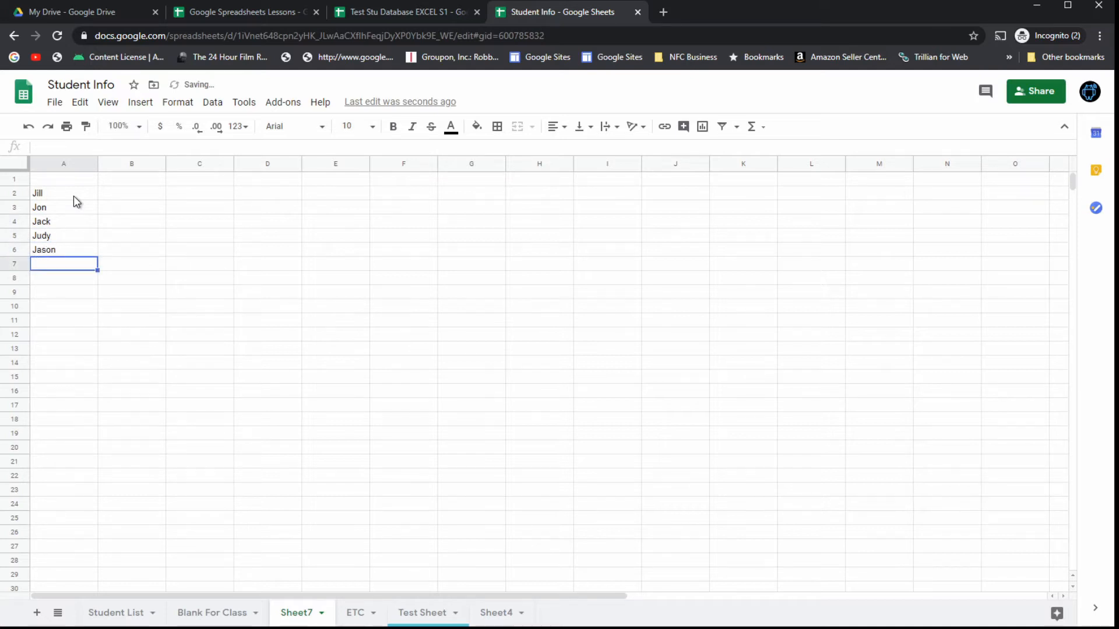
Enter Sunday in cell B1 and autofill the weekdays across row 1 to Saturday in H1
click(149, 183)
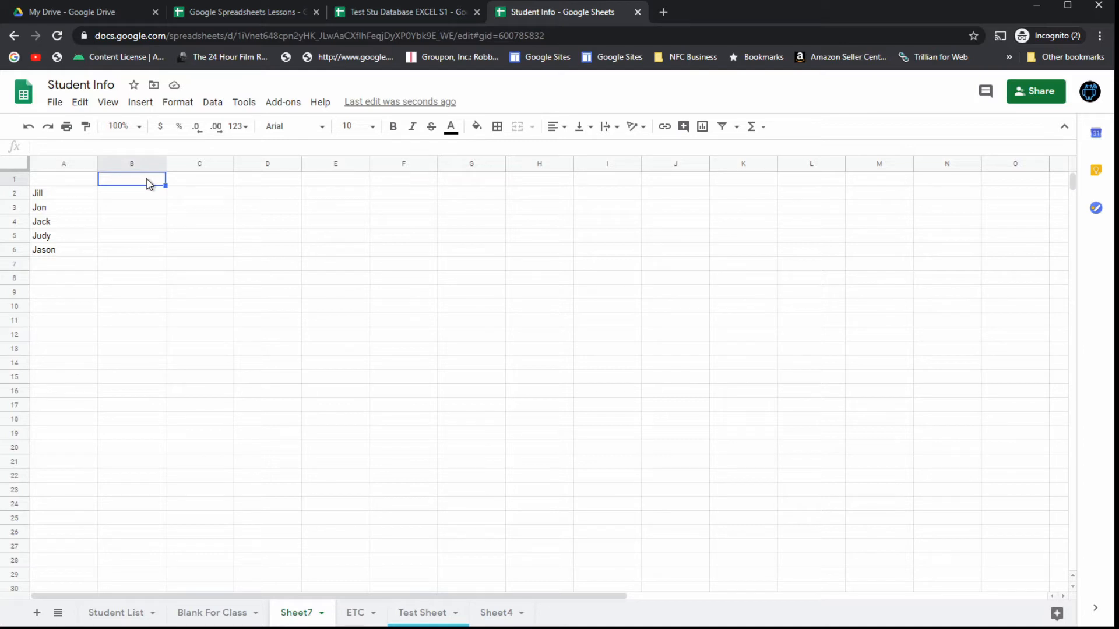
text(Sunda)
key(Return)
click(148, 181)
text(Sundaty)
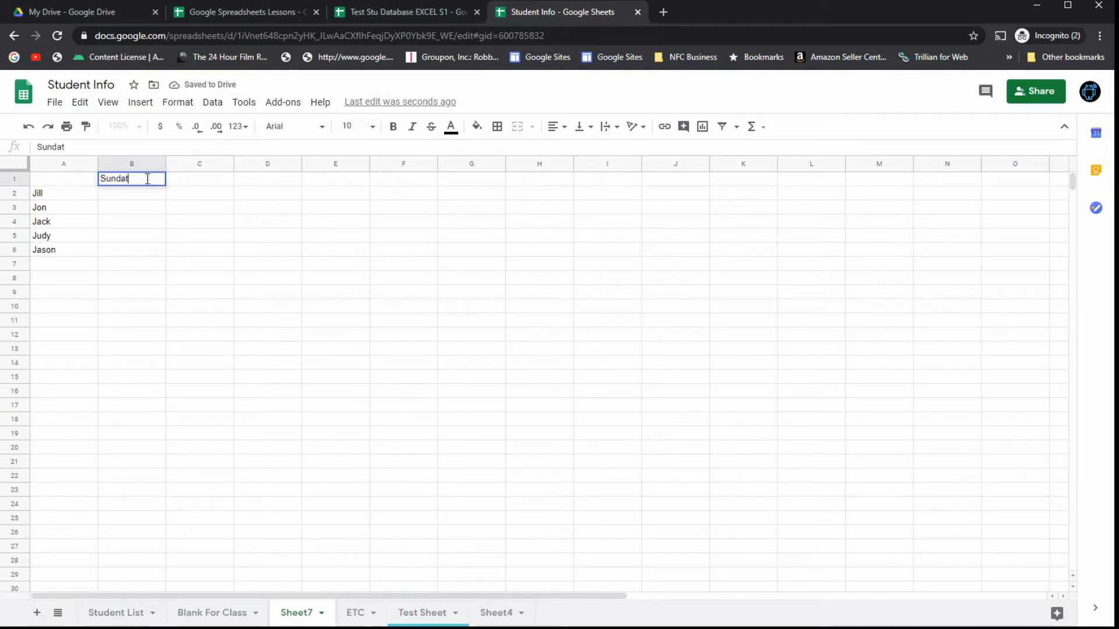
key(Return)
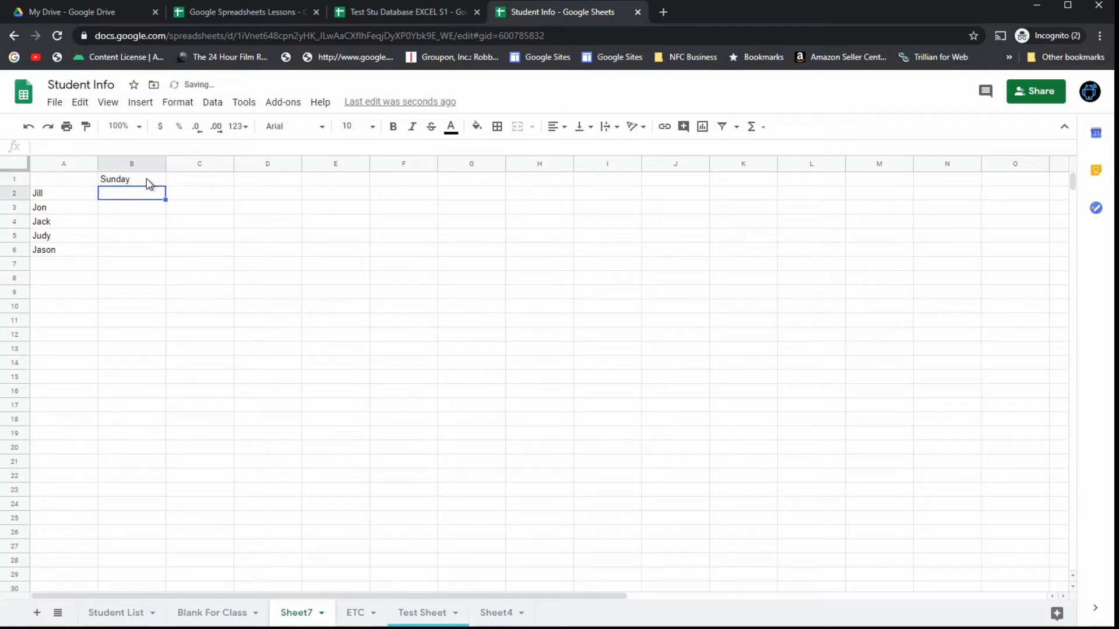
click(148, 180)
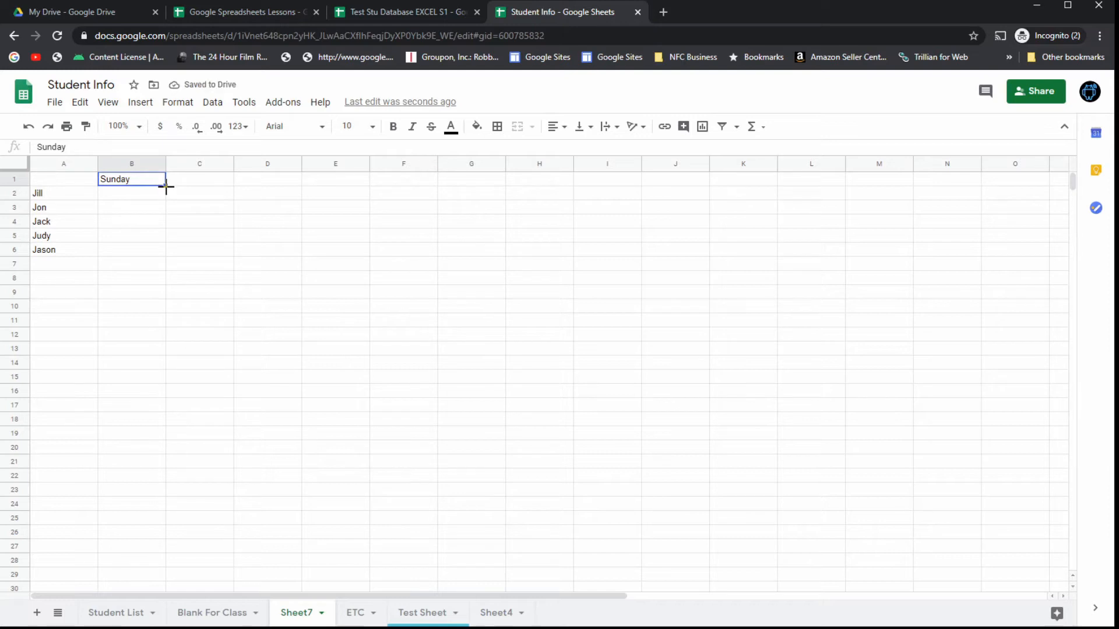
drag(166, 186, 528, 183)
click(561, 248)
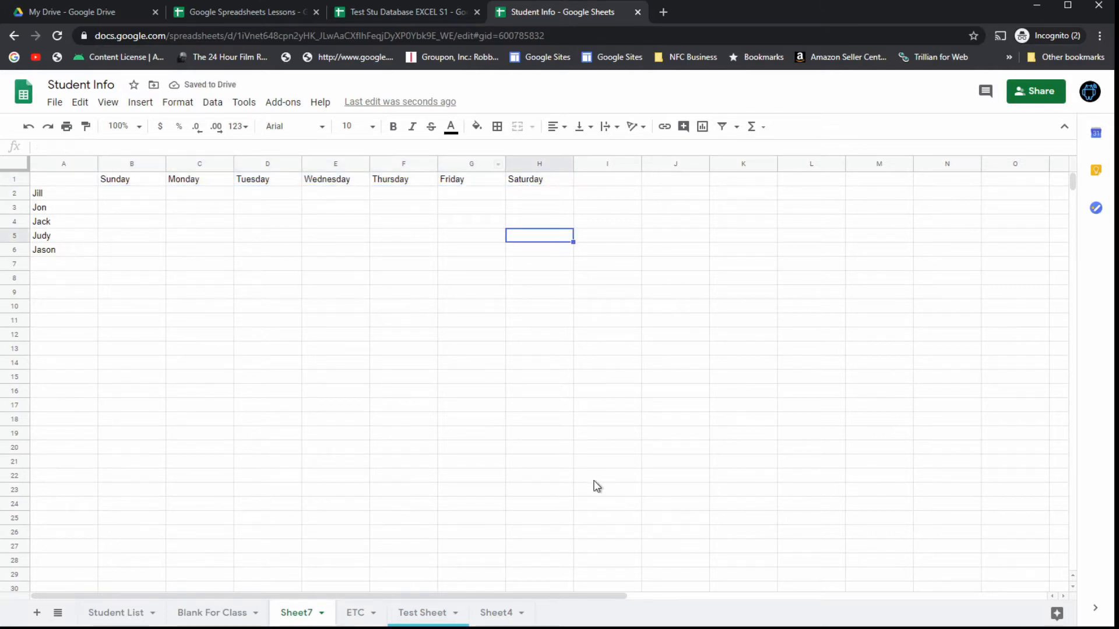
Enter January in cell B9 and autofill the month names down to B24
click(127, 296)
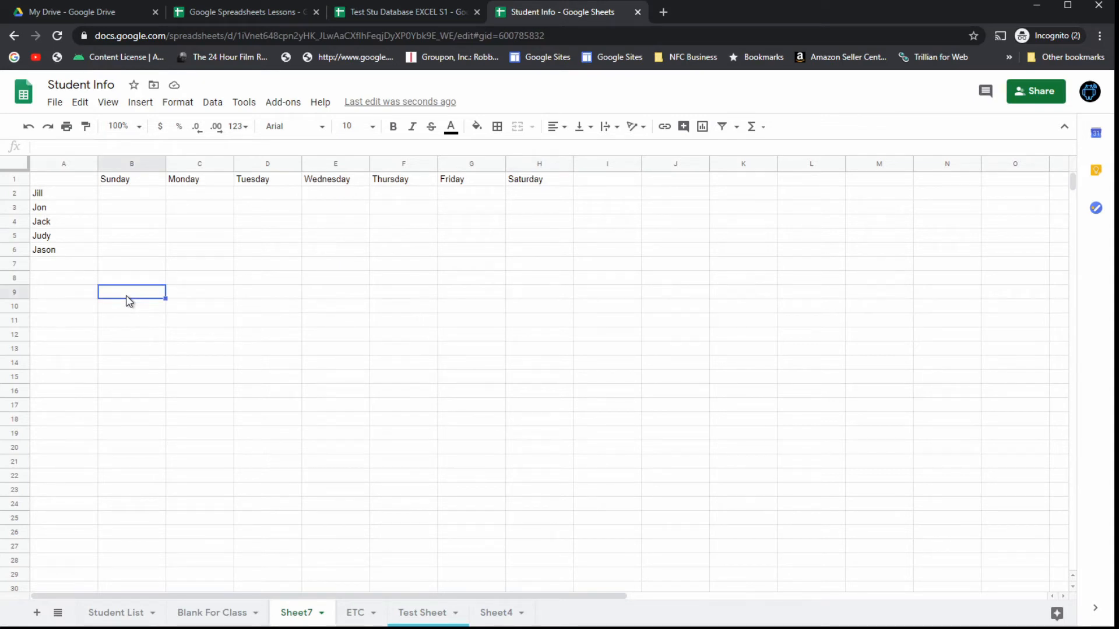
text(January)
key(Return)
click(127, 295)
drag(163, 300, 156, 507)
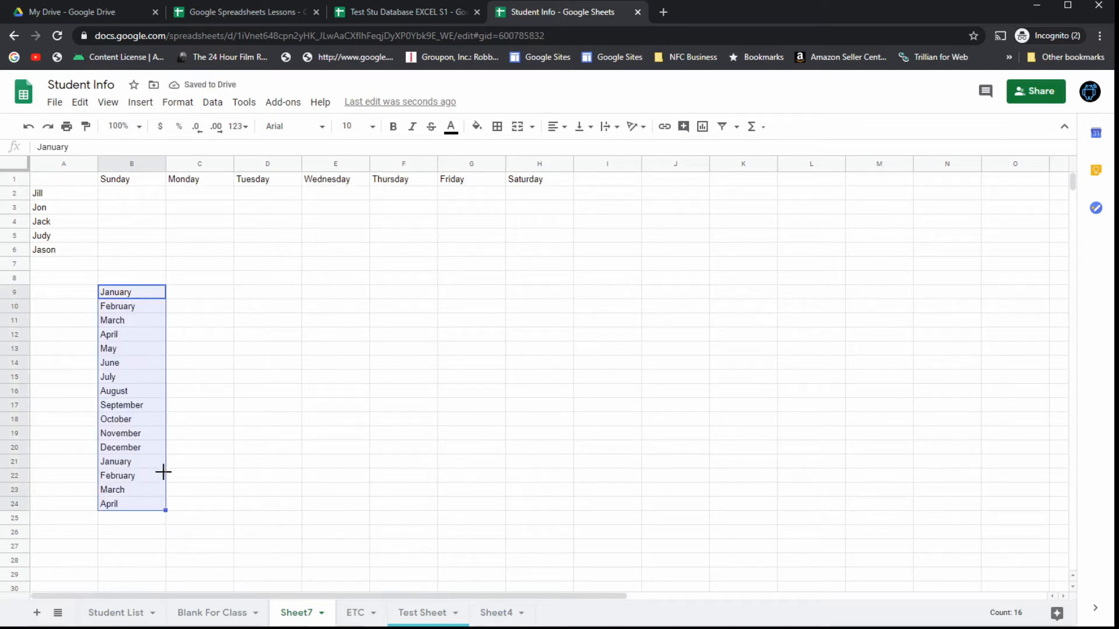
Delete the repeated months January through April from cells B21 to B24
click(155, 475)
drag(149, 461, 140, 502)
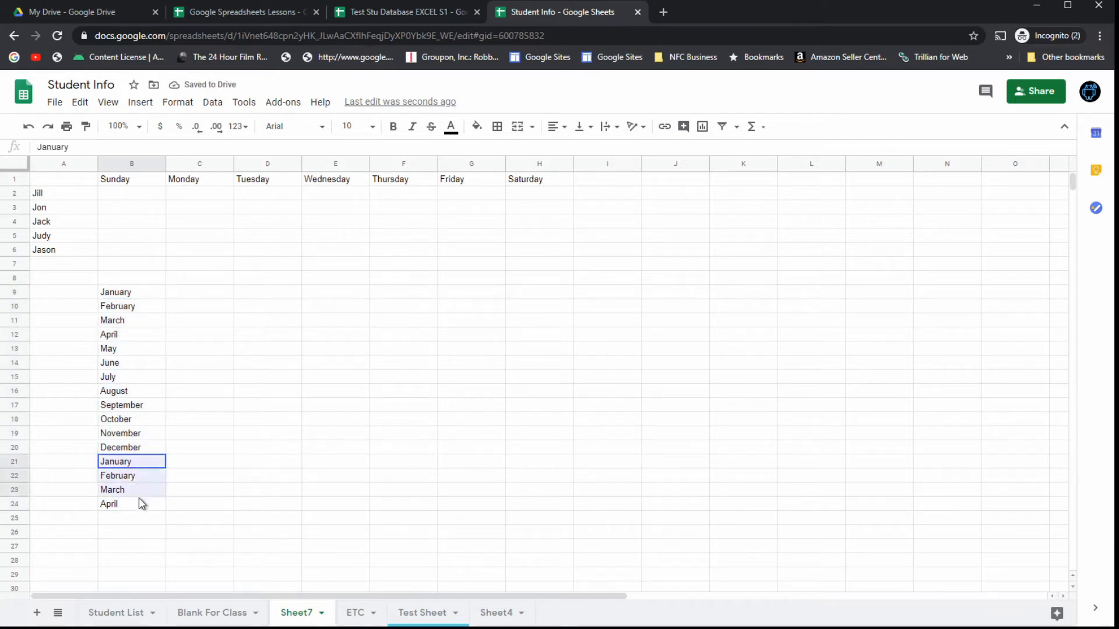
key(Delete)
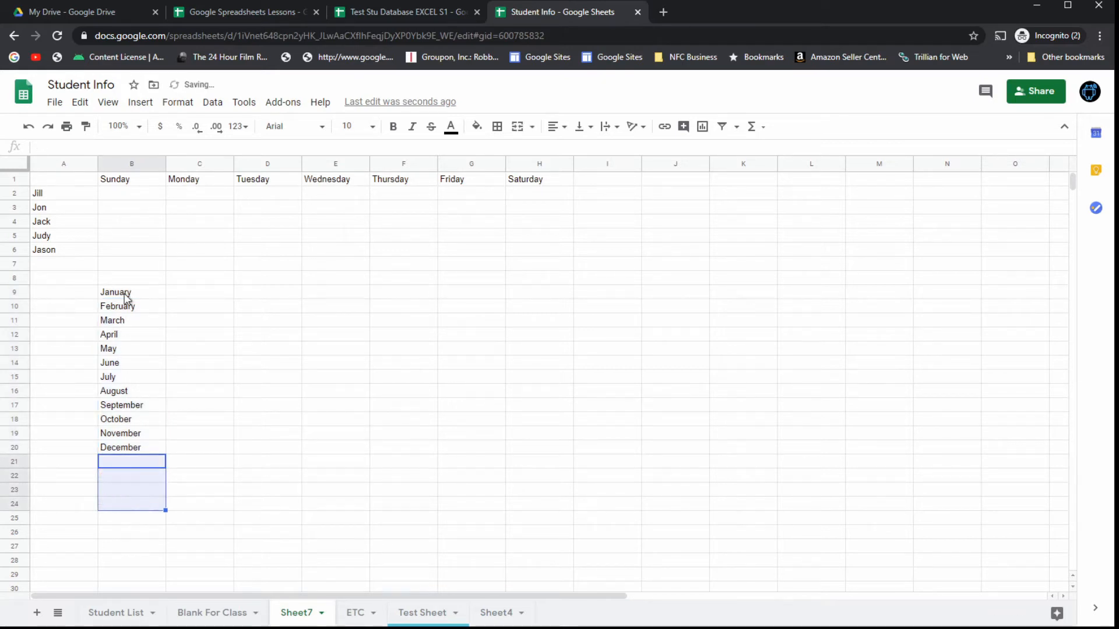
click(125, 293)
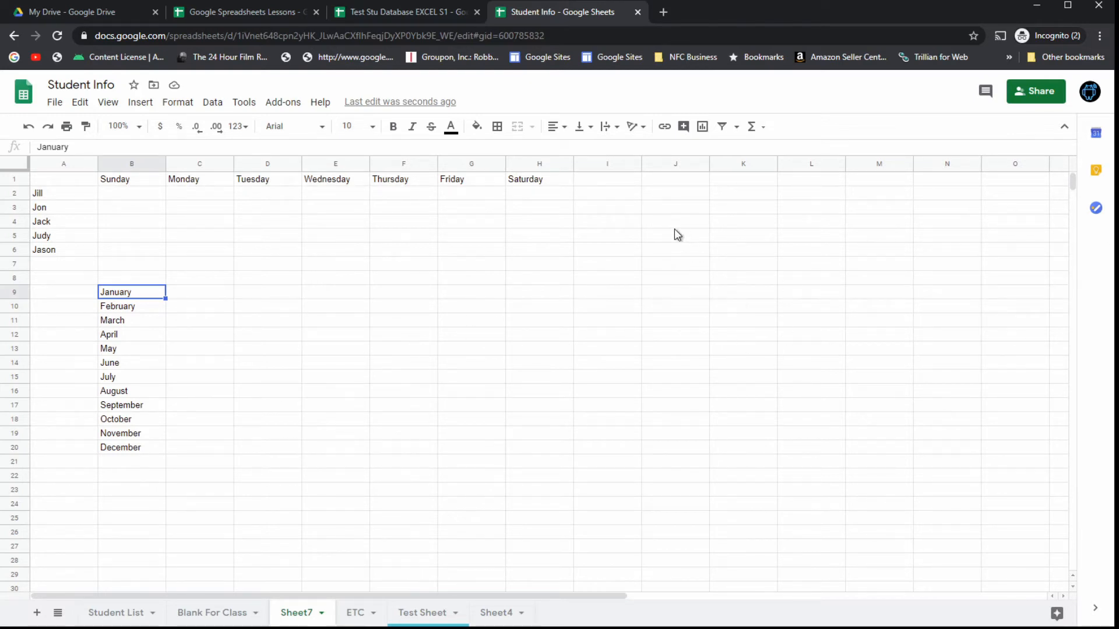
Enter Bold, Not Bold, Bold and Not Bold in cells J2 through J5
click(675, 194)
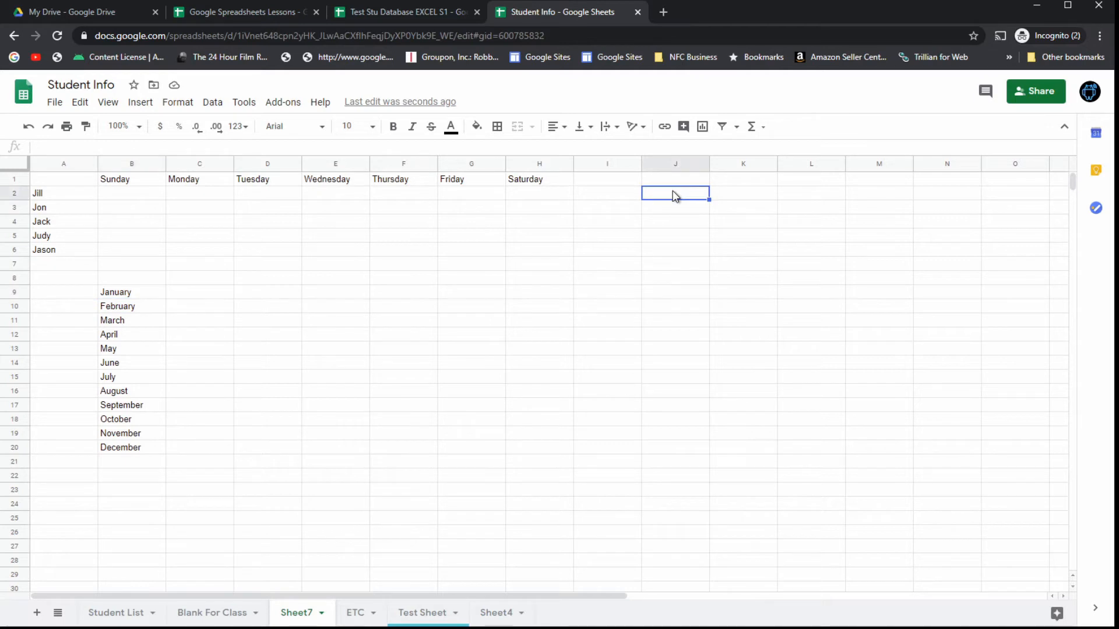
text(B)
text(Bold)
key(Return)
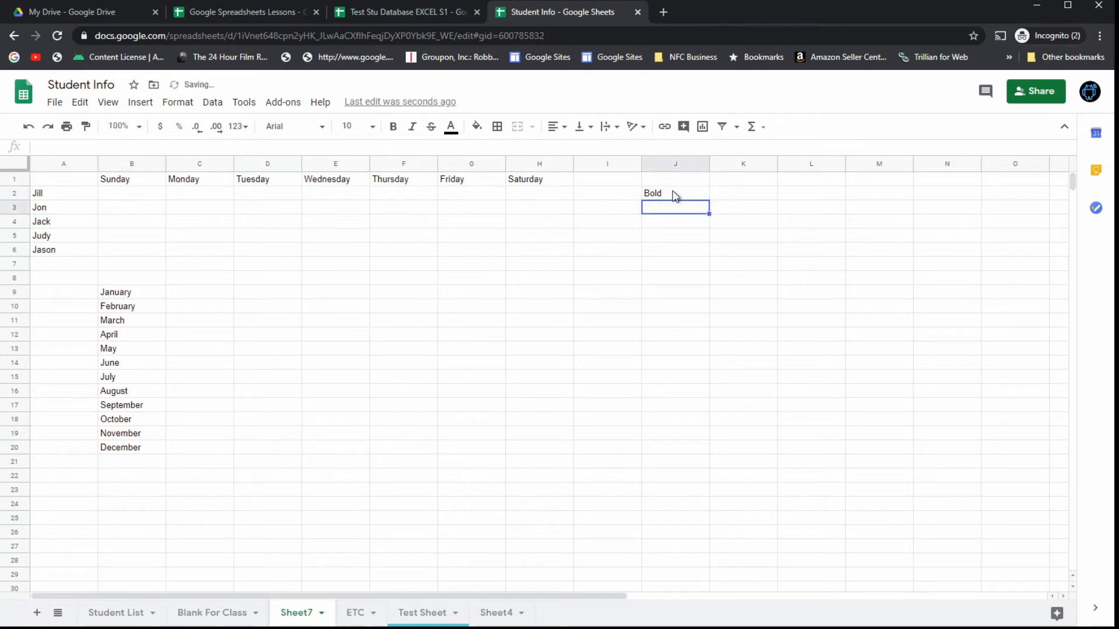
text(Not Bold)
key(Return)
text(Bold)
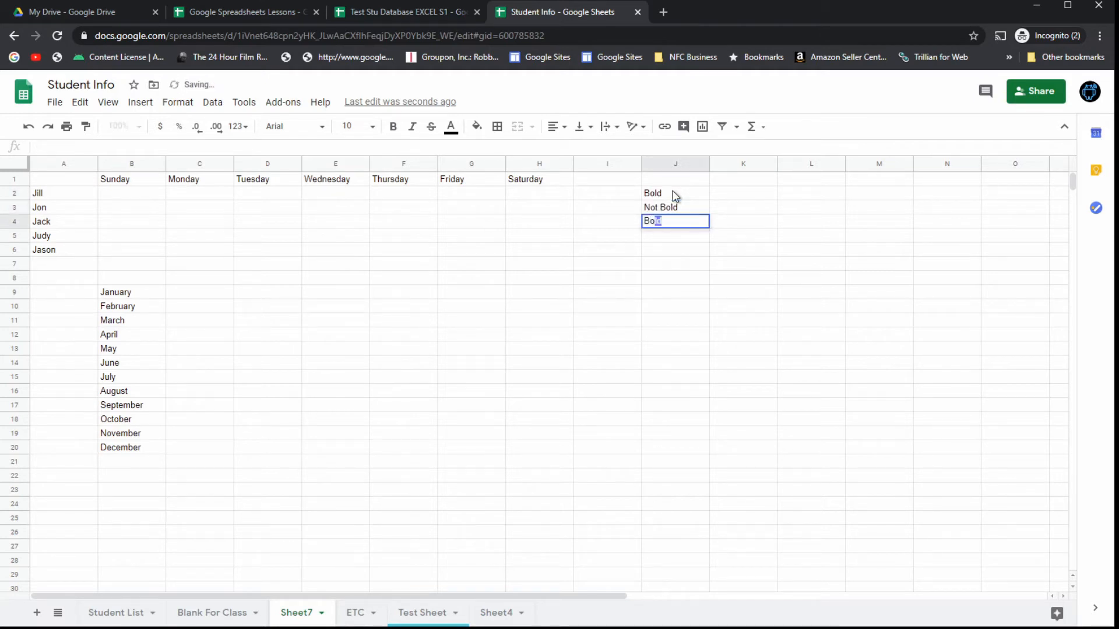
key(Return)
text(Not Bold)
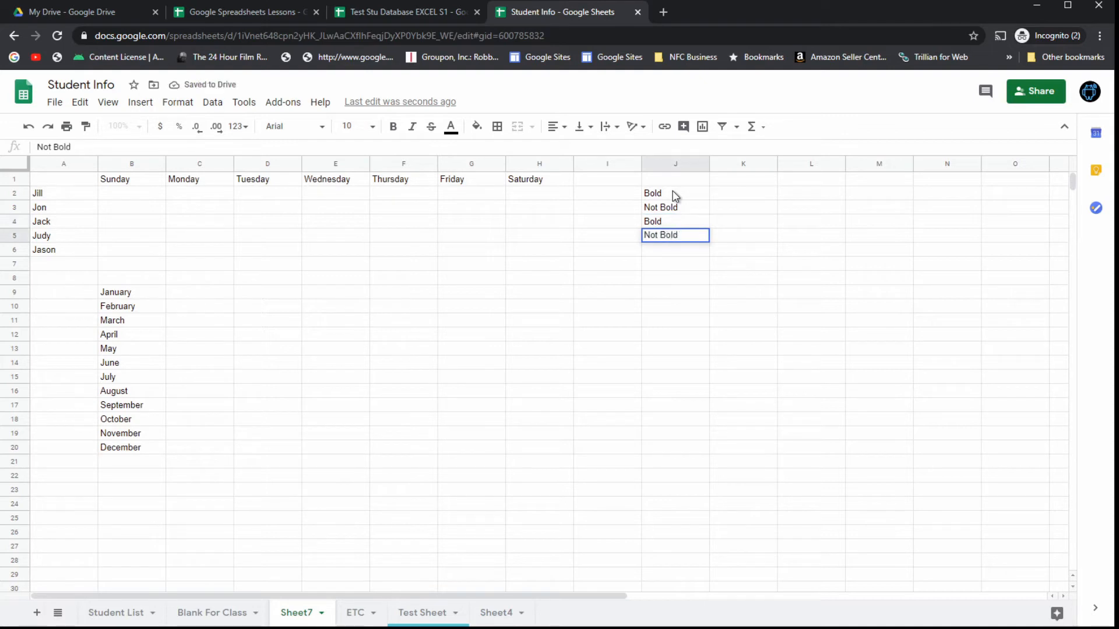
click(676, 243)
click(675, 227)
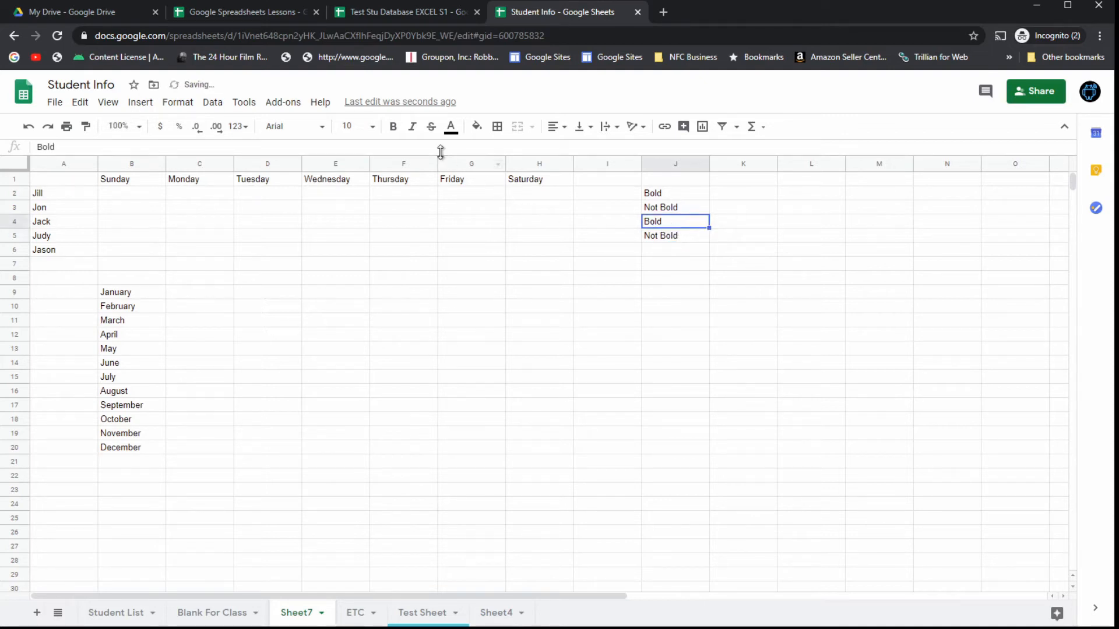
Bold the word Bold in cells J4 and J2, and autofill the alternating pattern from J2:J5 down to J19
click(394, 127)
click(648, 195)
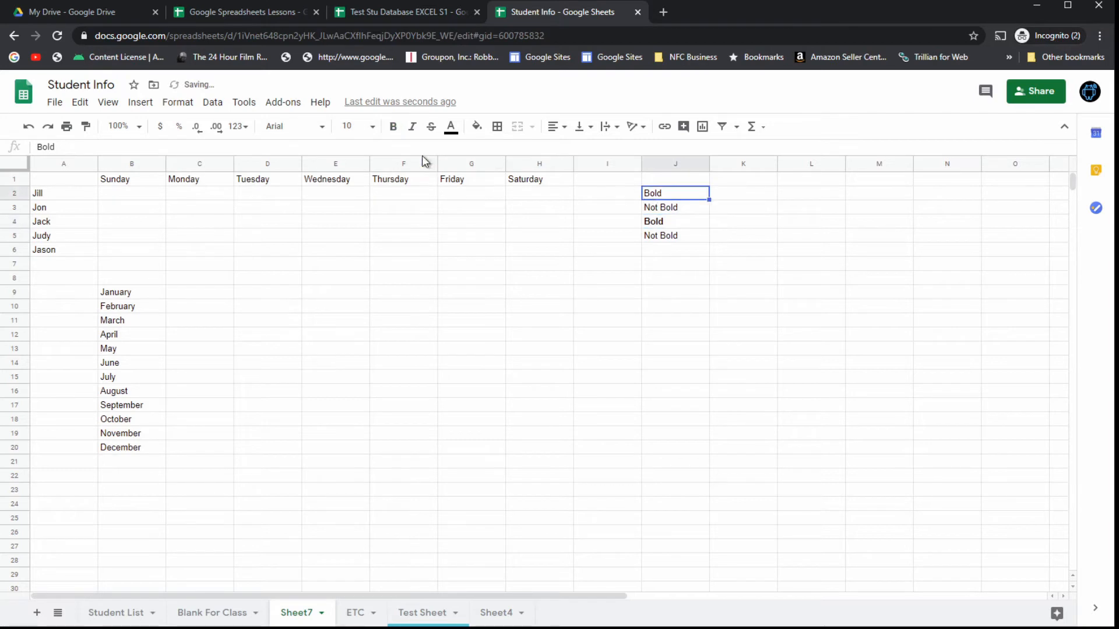
click(393, 127)
click(681, 300)
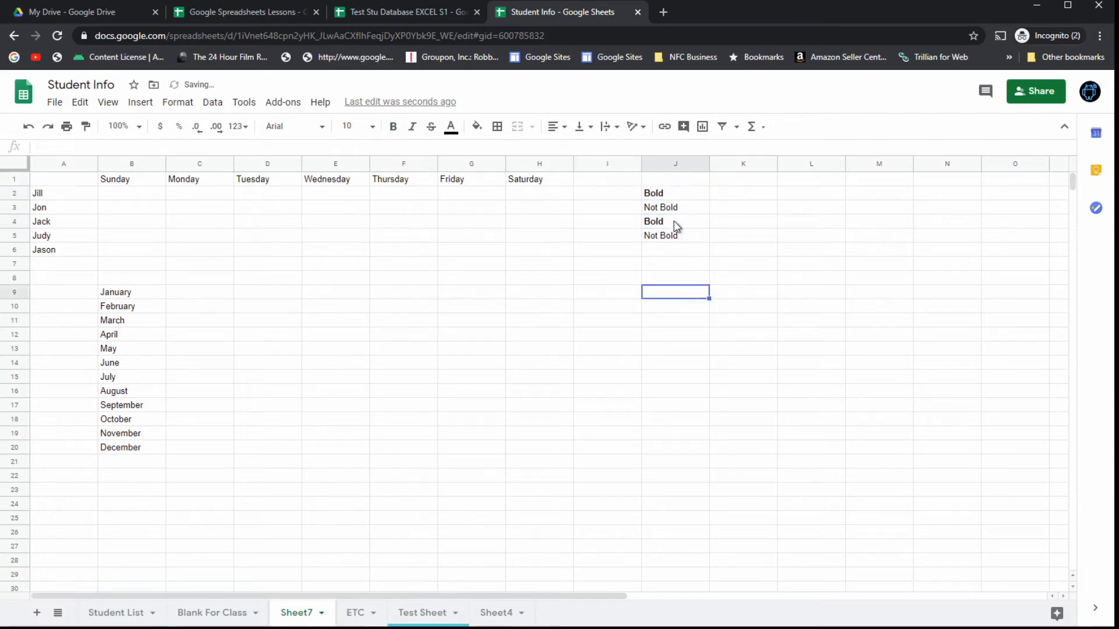
drag(687, 195, 693, 239)
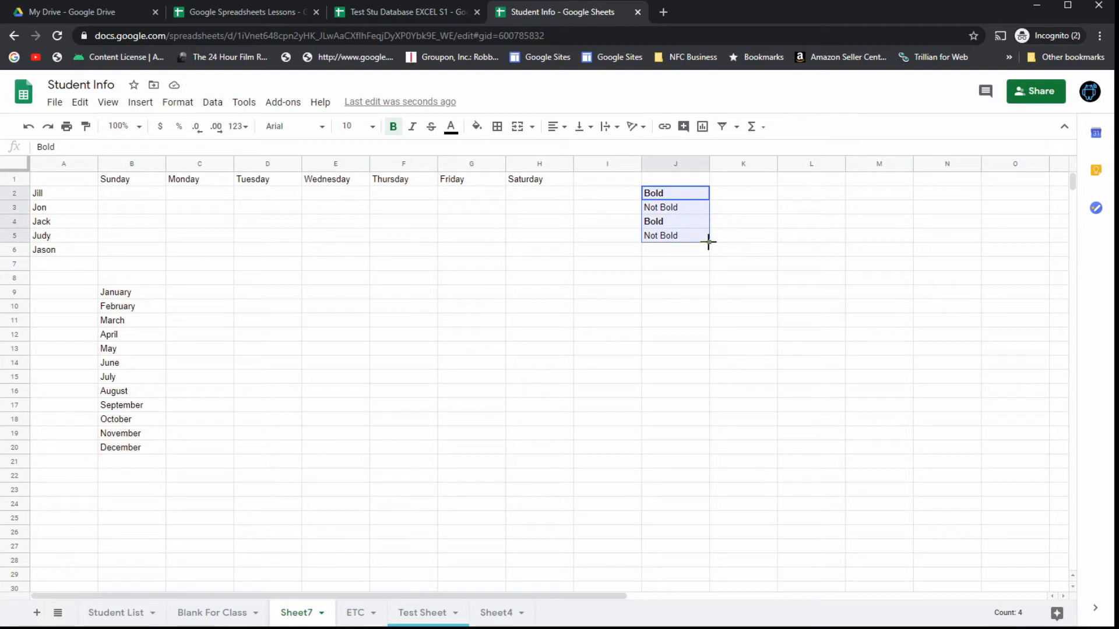
drag(708, 242, 708, 430)
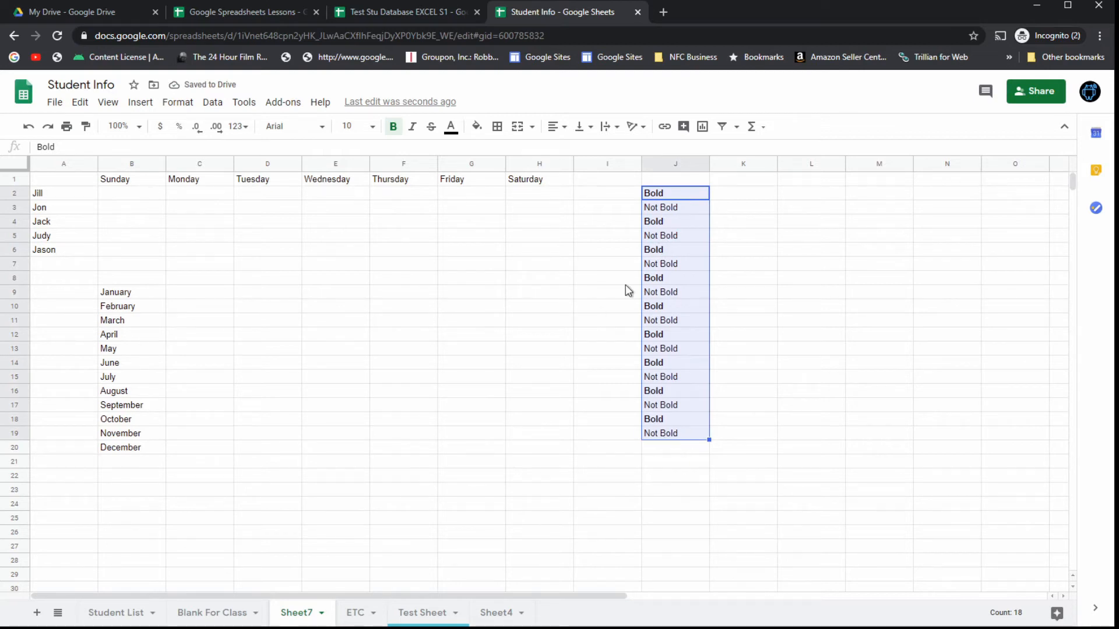
Enter the numbers 1, 2, 3 and 4 in cells L2 through L5
click(818, 200)
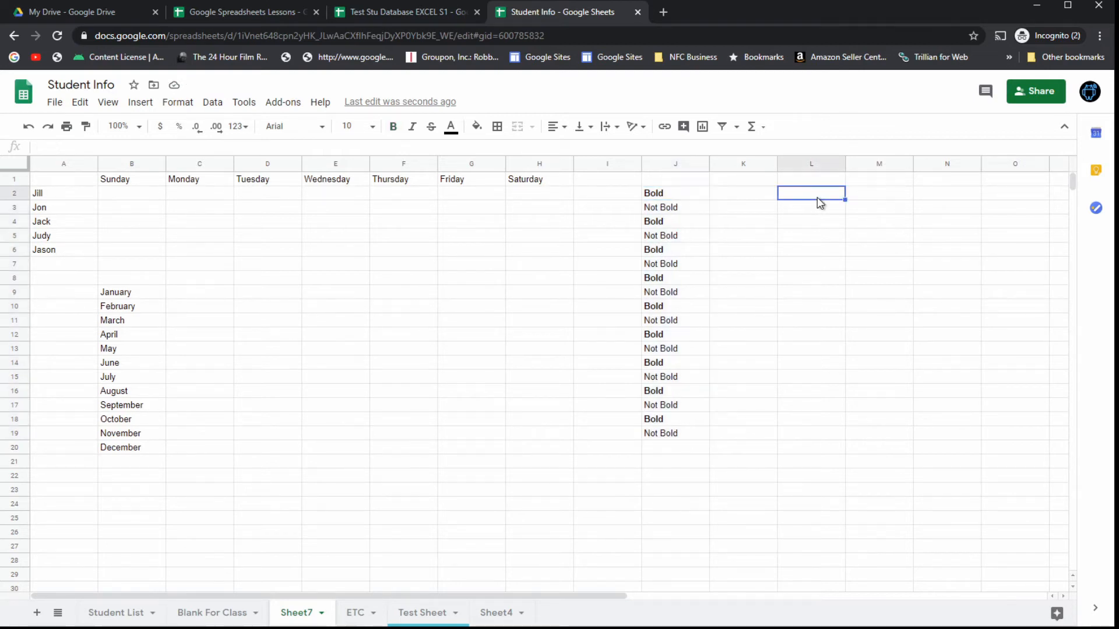
text(1)
key(Return)
text(2)
key(Return)
text(3)
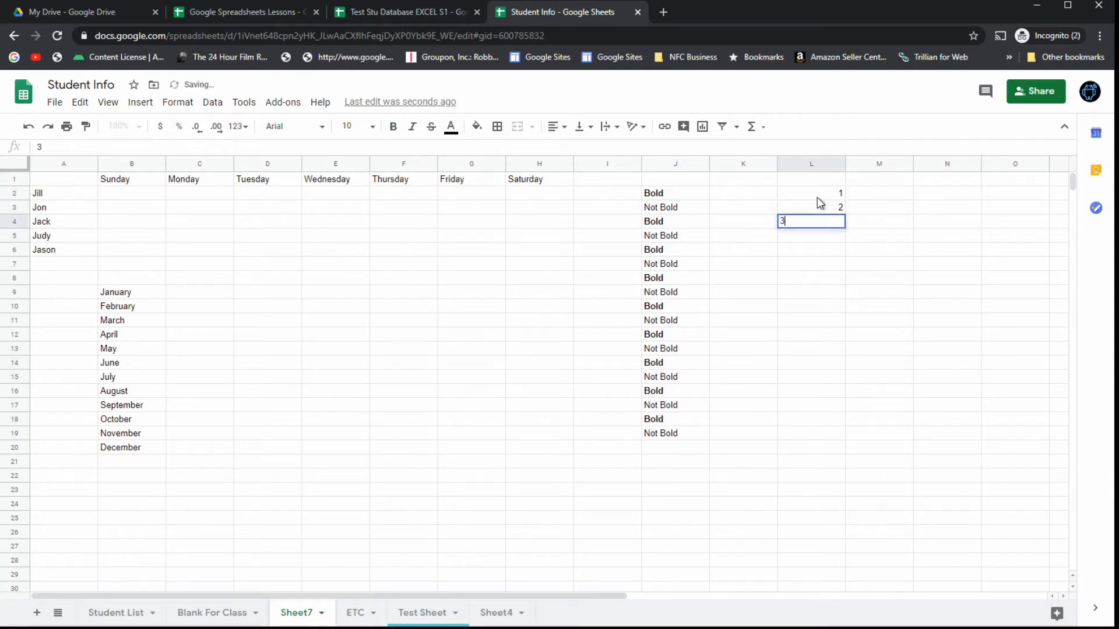
key(Return)
text(4)
key(Return)
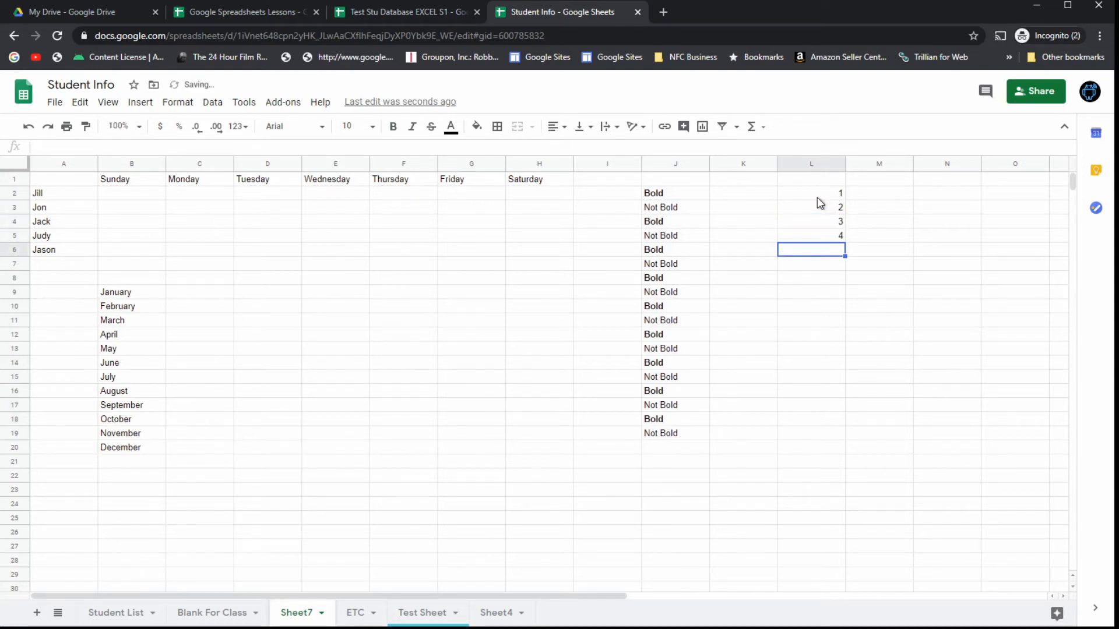
Apply bold formatting to the numbers 1 and 3 in cells L2 and L4
click(819, 196)
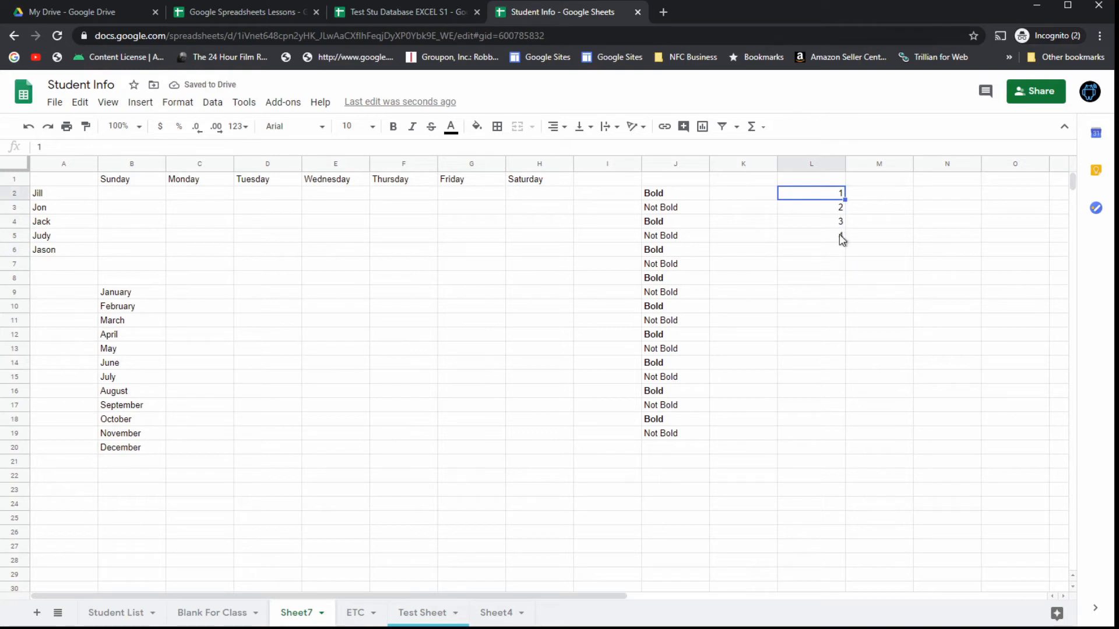
click(393, 127)
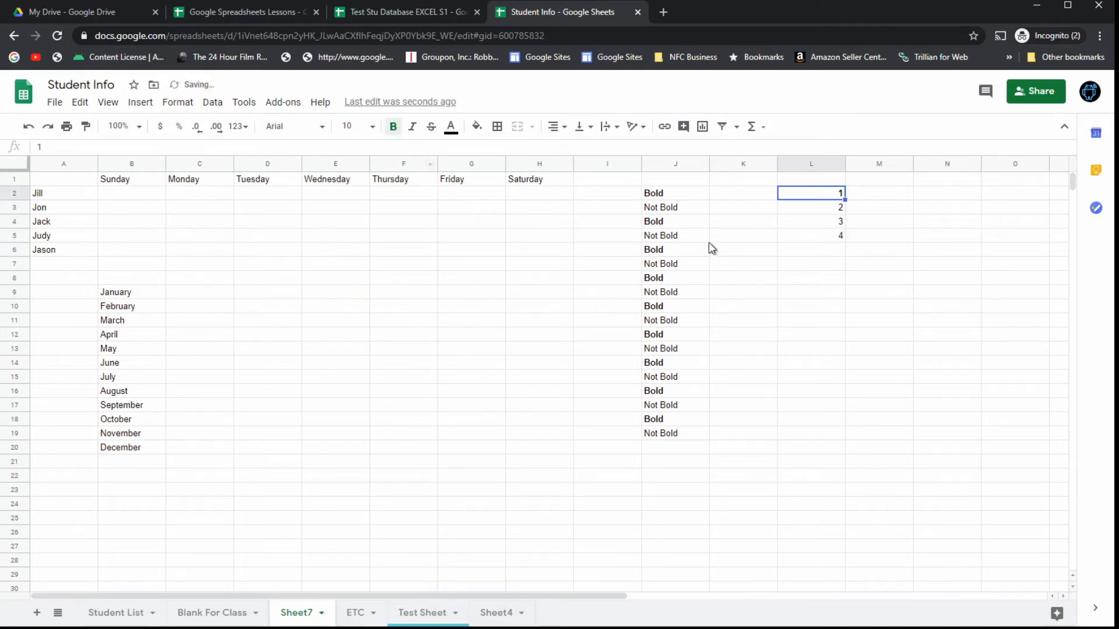
click(835, 223)
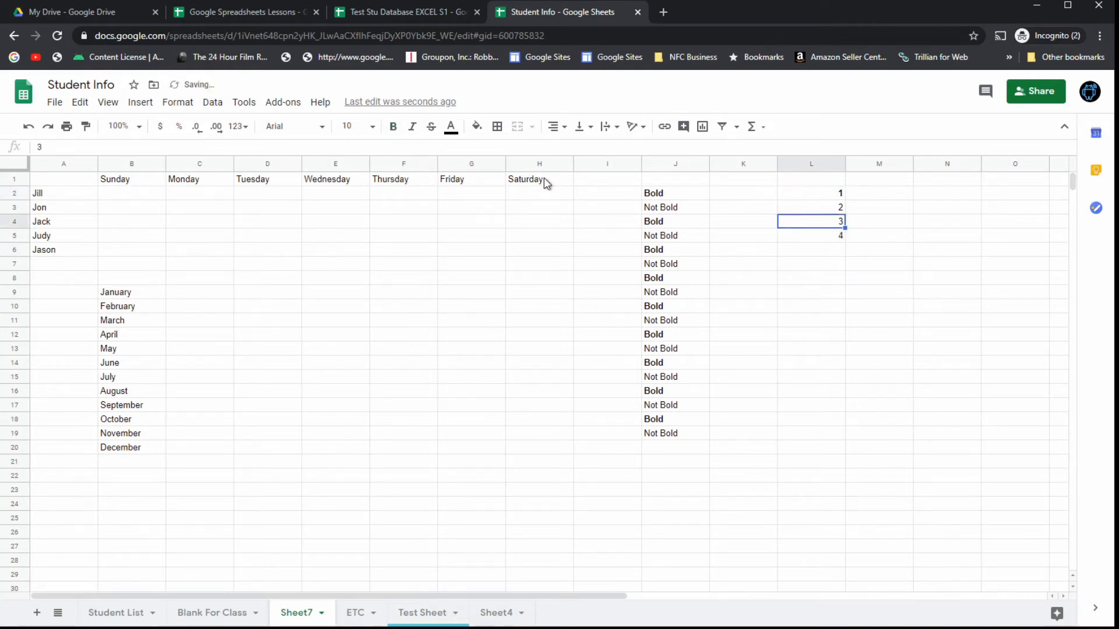
click(412, 126)
click(827, 264)
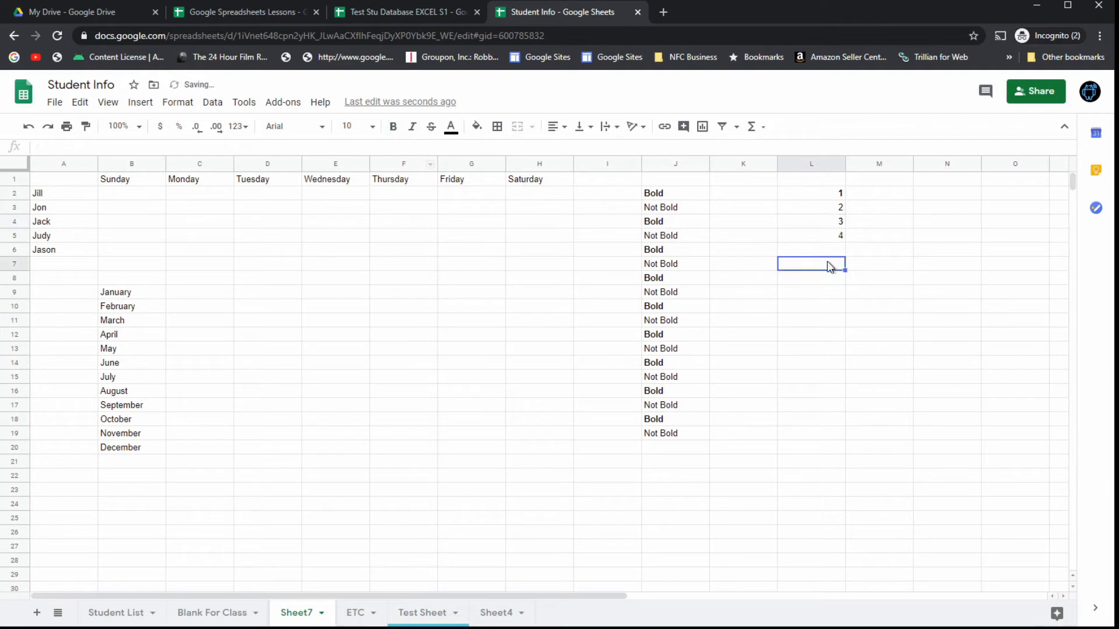
Center-align the numbers in cells L2 and L4 horizontally
click(833, 197)
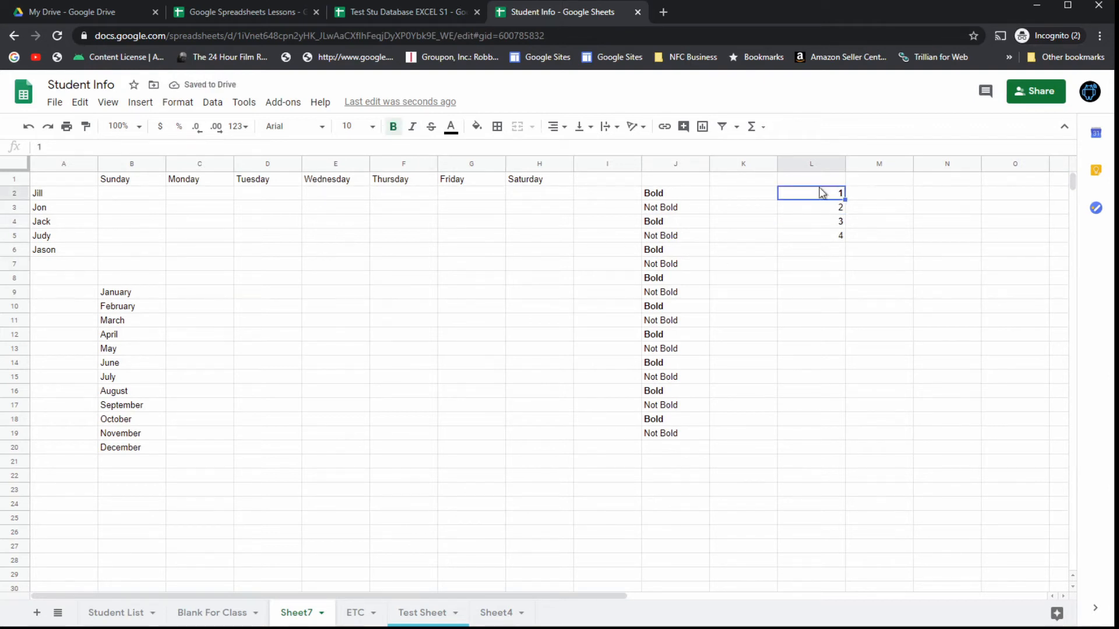
click(559, 128)
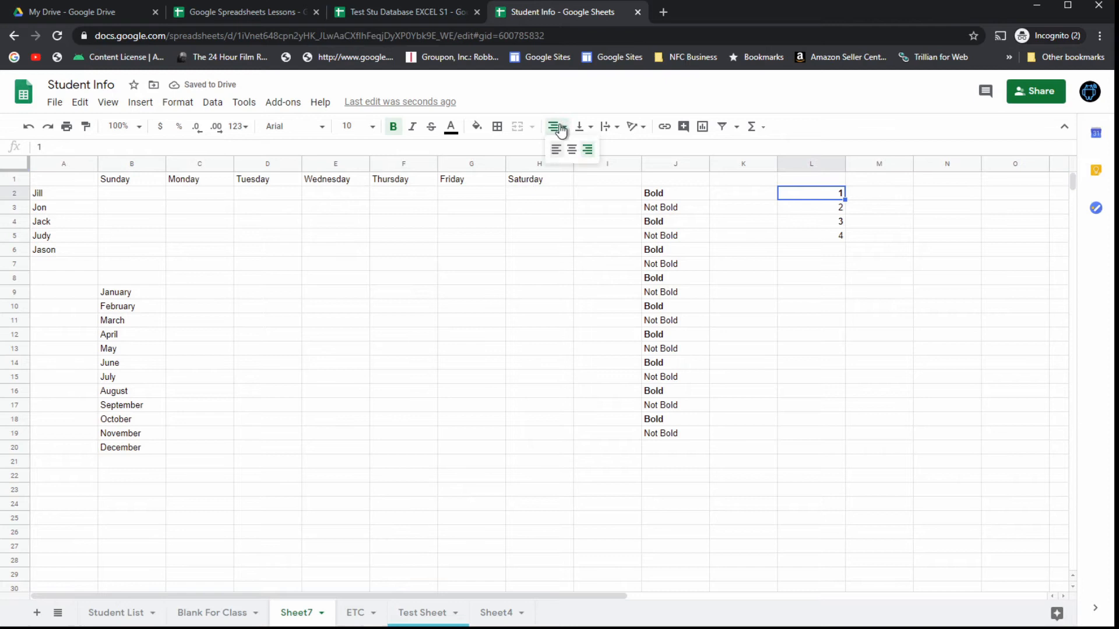
click(572, 150)
click(827, 223)
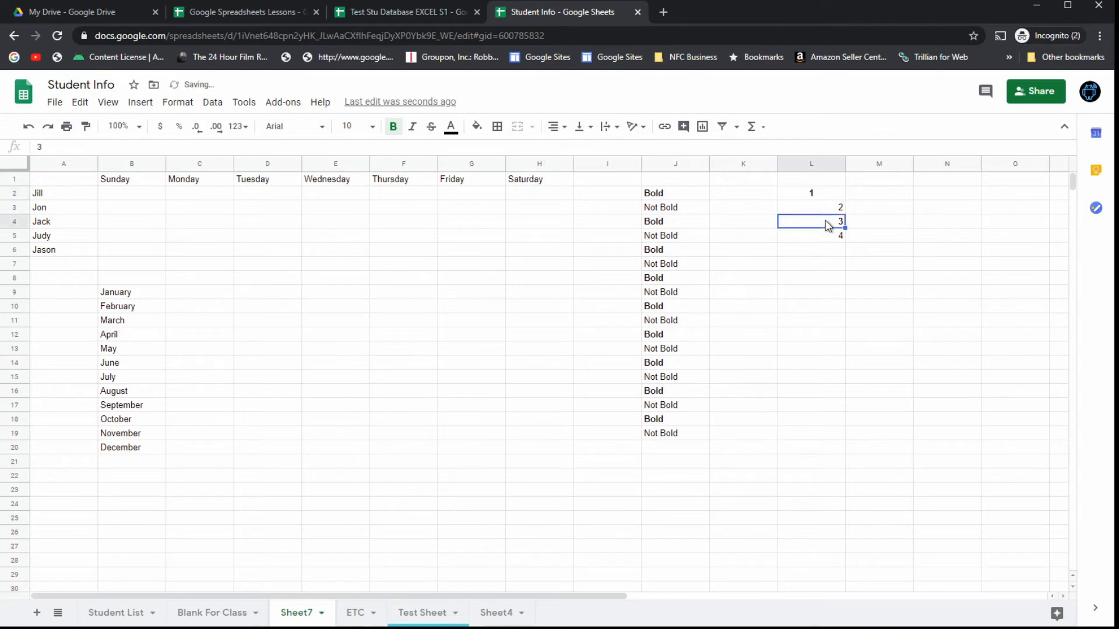
click(560, 128)
click(572, 149)
Autofill the number series and its alternating formatting from L2:L5 down to L19
drag(830, 198, 836, 236)
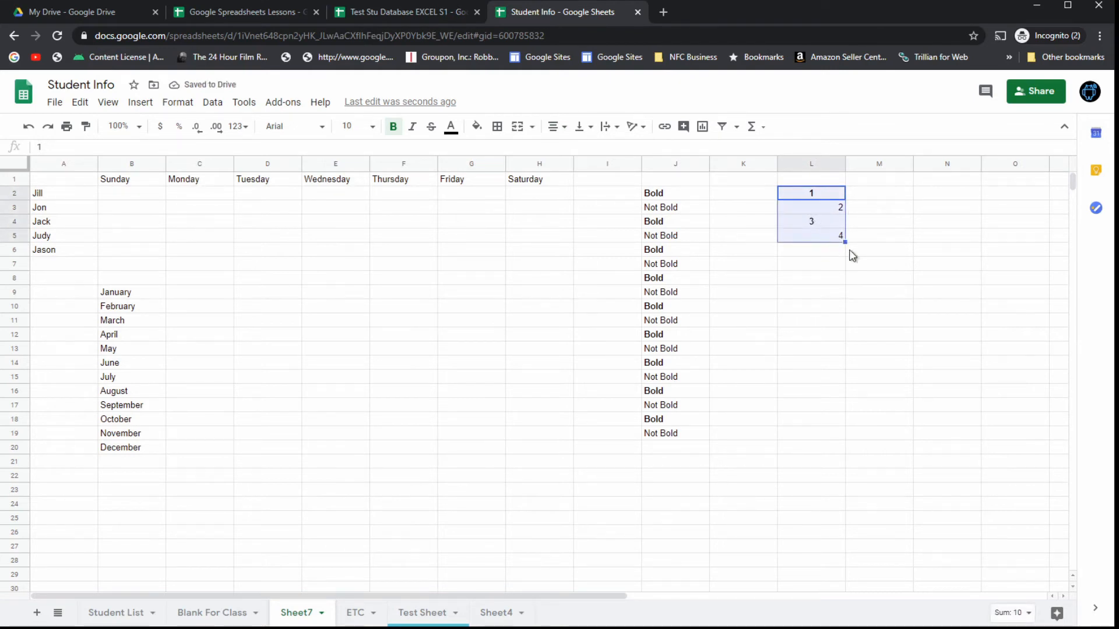
drag(844, 241, 837, 442)
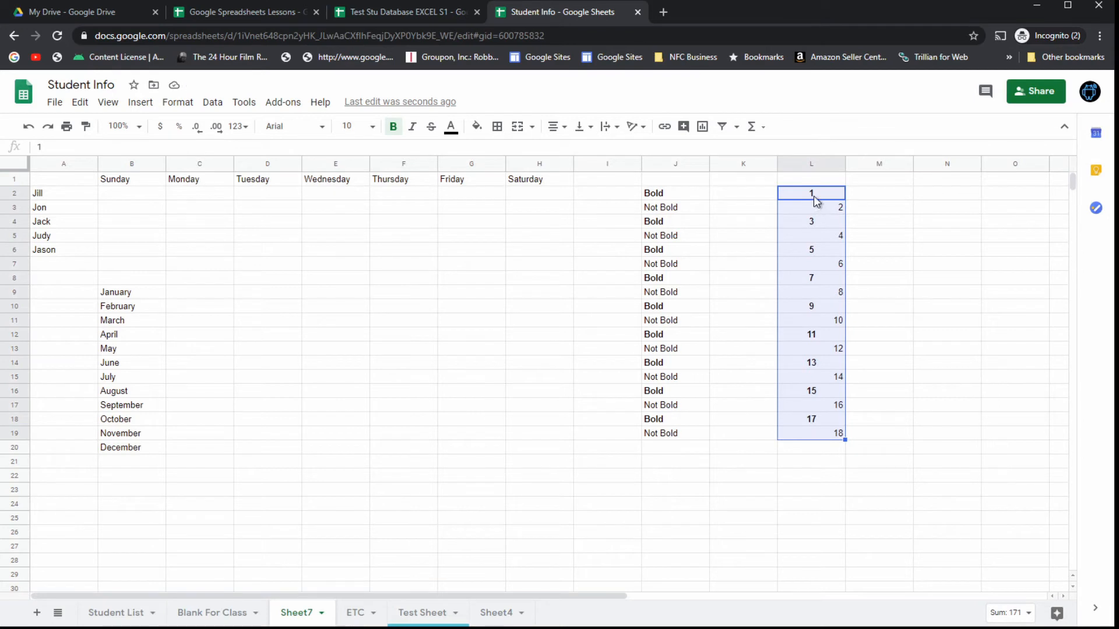
click(810, 467)
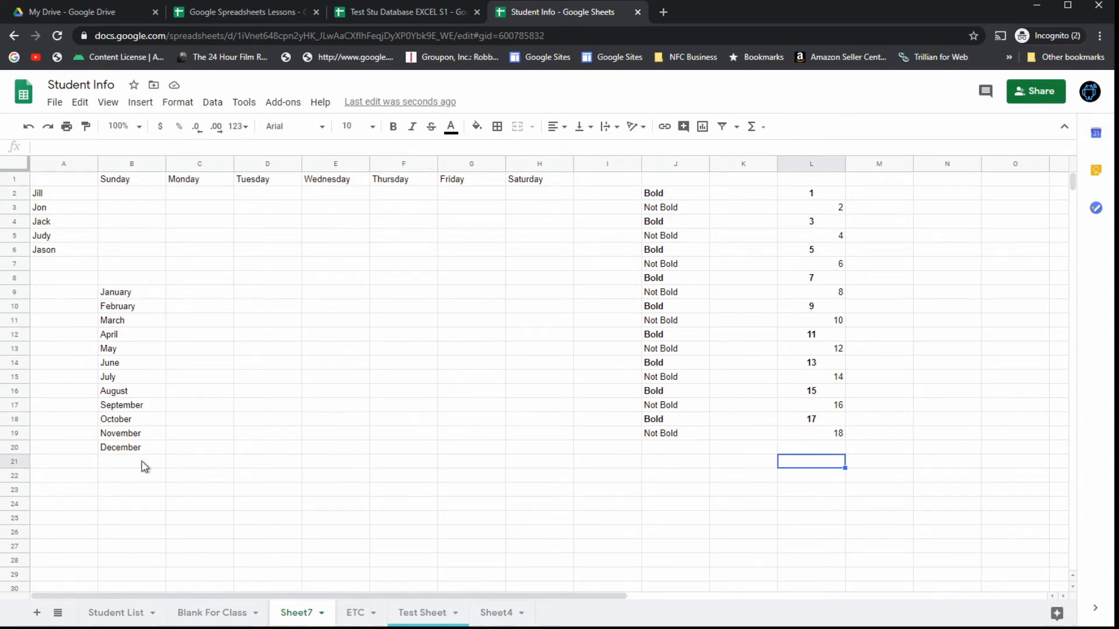
View the Student List sheet and switch to the first rows of the TEAMS sheet in the Test Stu Database EXCEL S1 spreadsheet
click(115, 614)
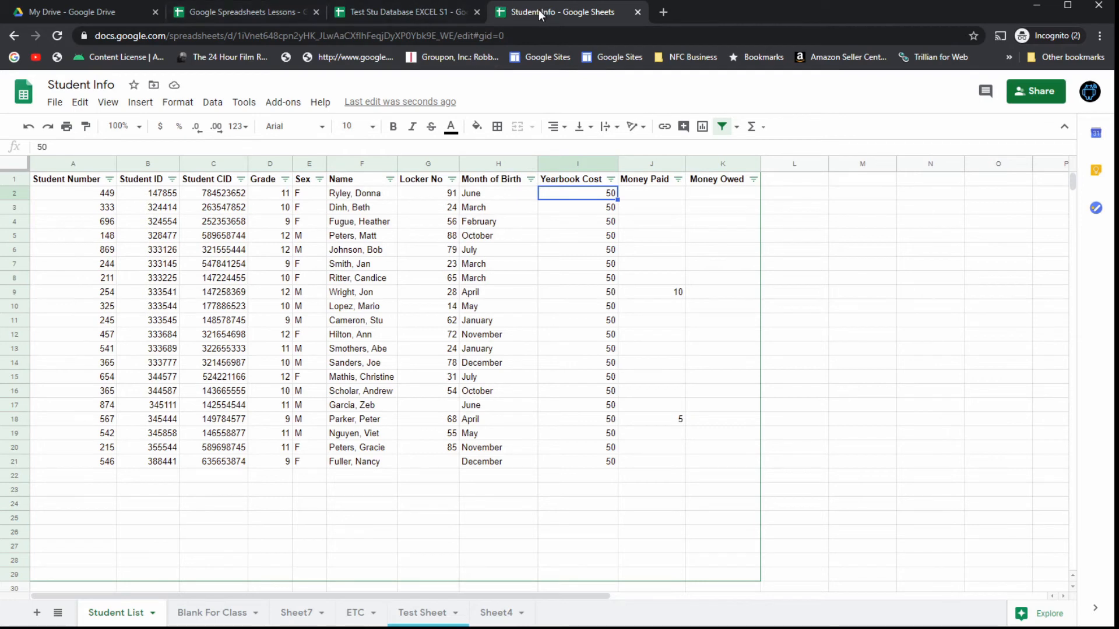
click(393, 17)
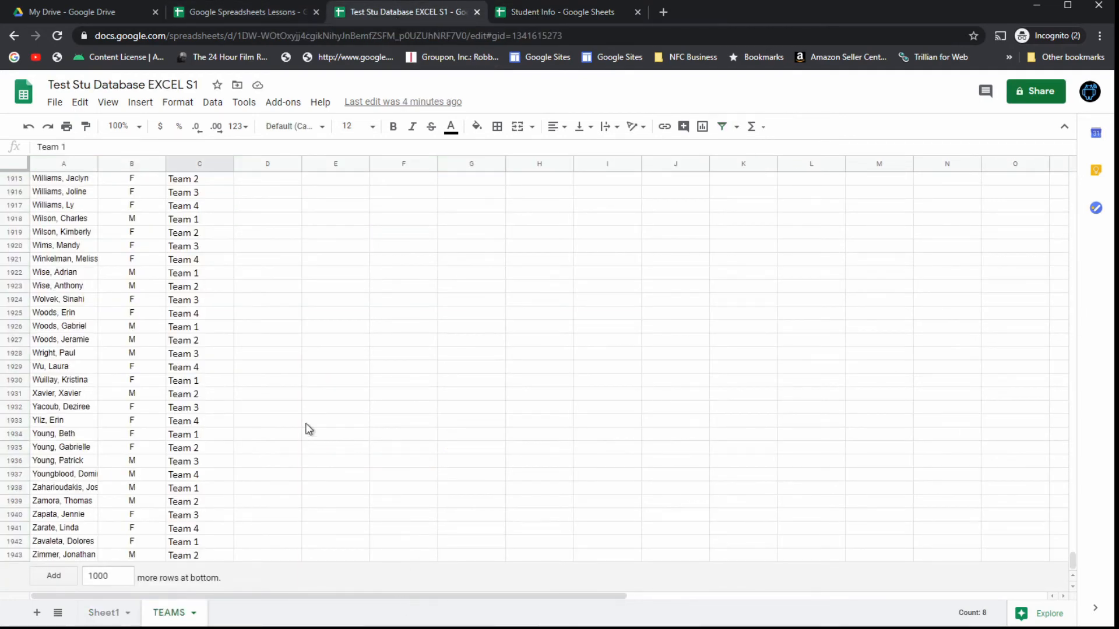
drag(1071, 565, 1072, 178)
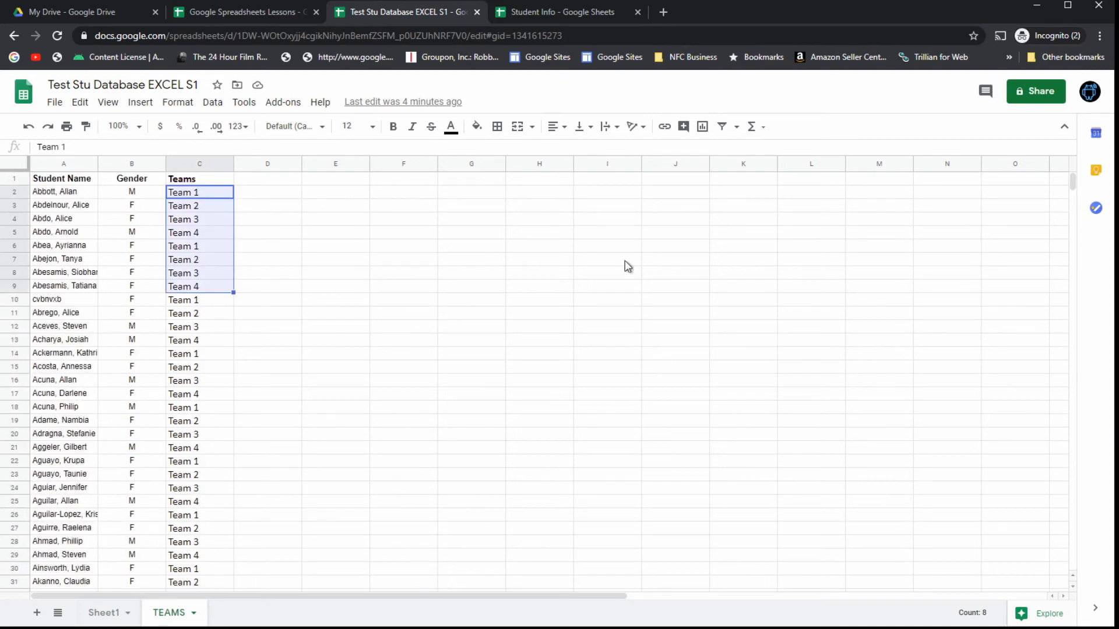
Enter YES in cell D2 beside the Teams column, autofill it down column D for the student list, and check the filled rows
click(267, 193)
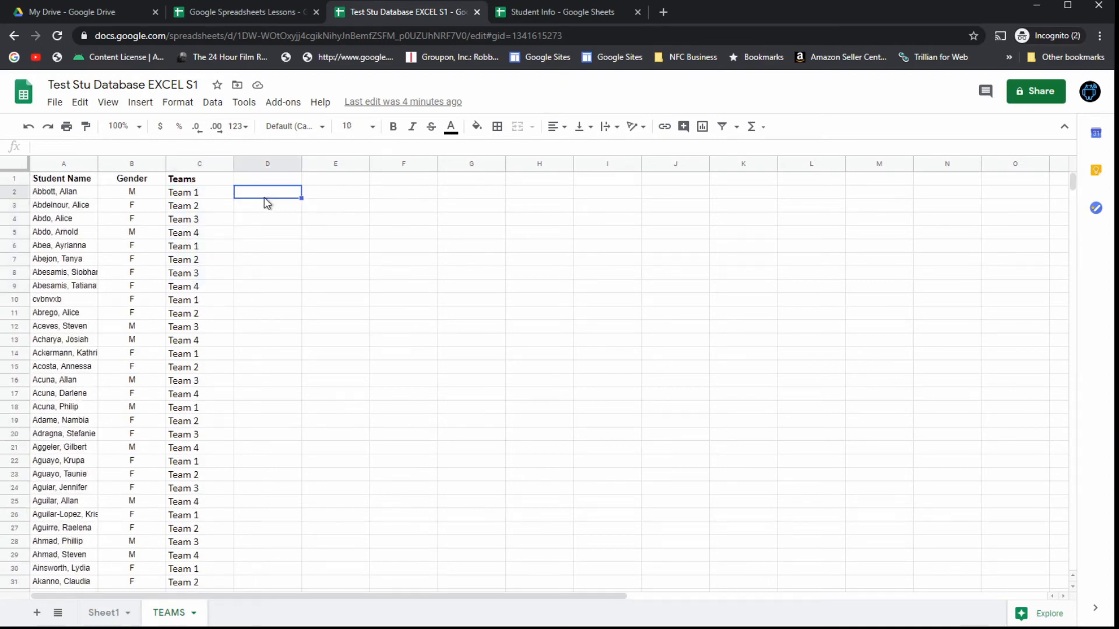
text(YES)
key(Return)
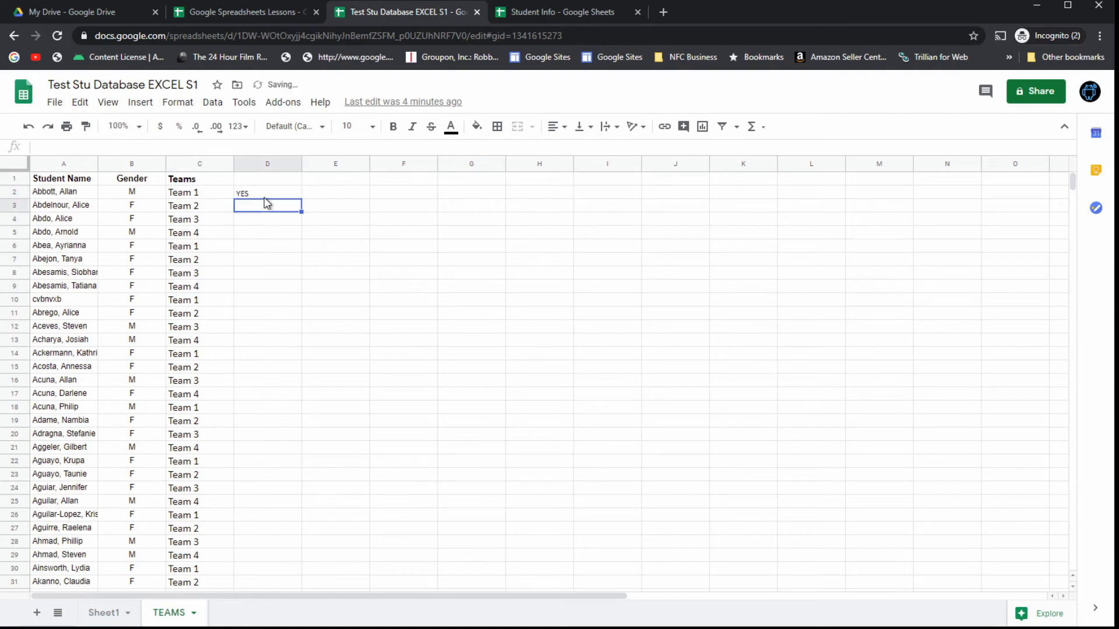
key(Up)
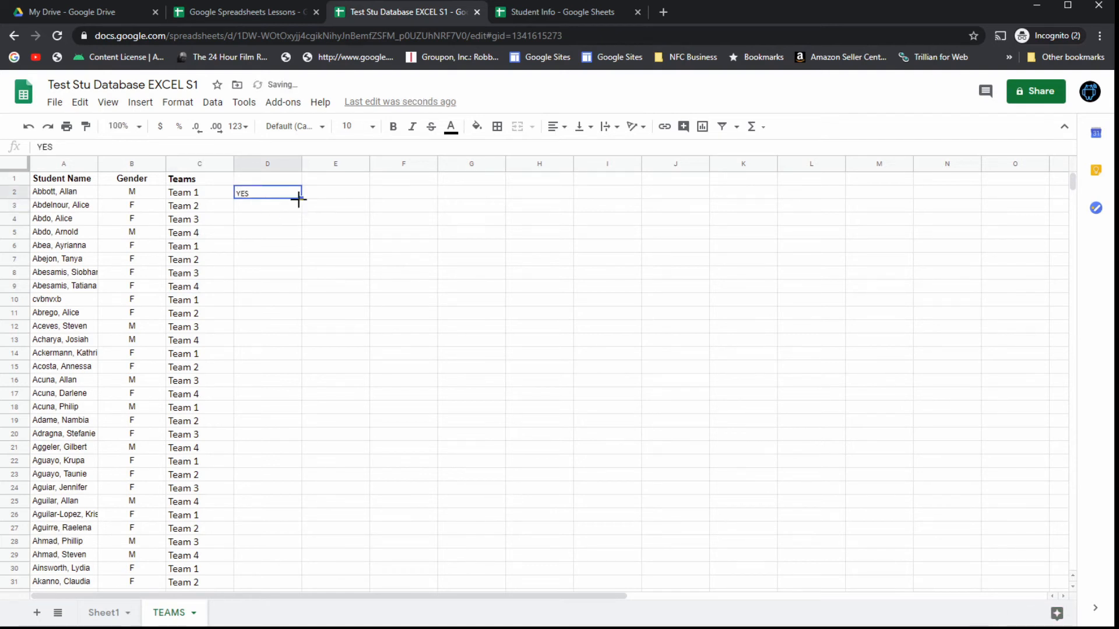
double_click(300, 199)
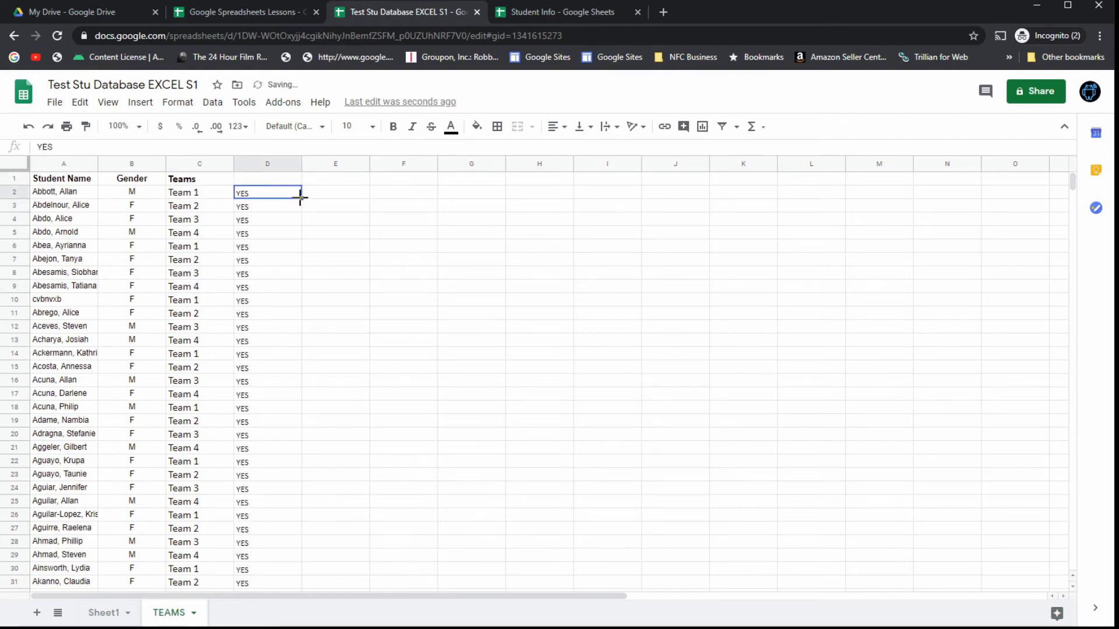
click(296, 219)
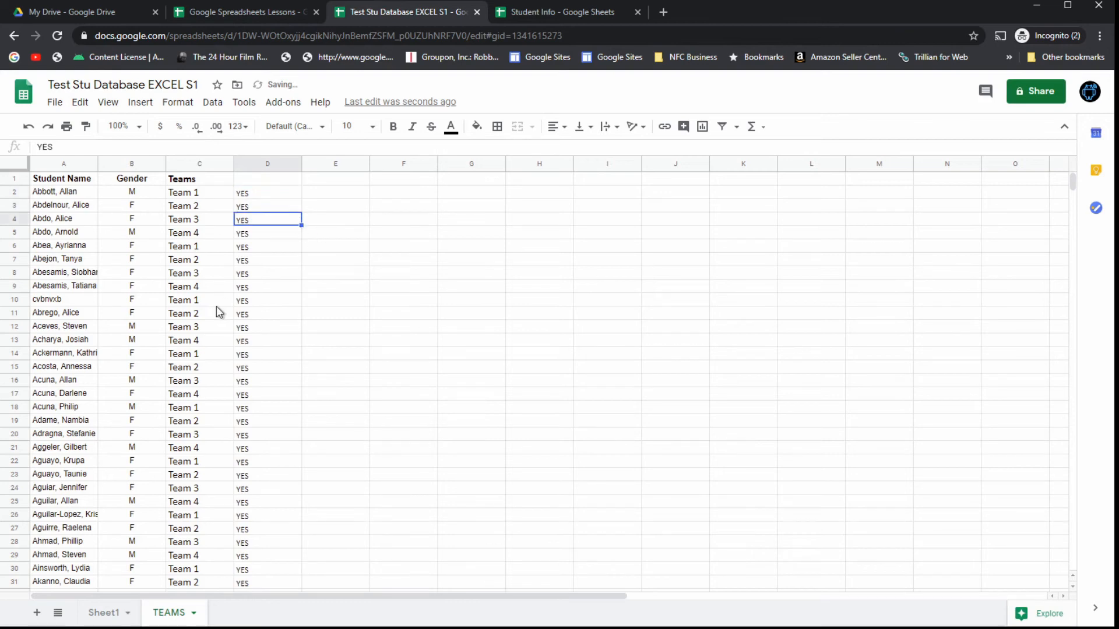
scroll(295, 318, down, 18)
scroll(297, 318, down, 10)
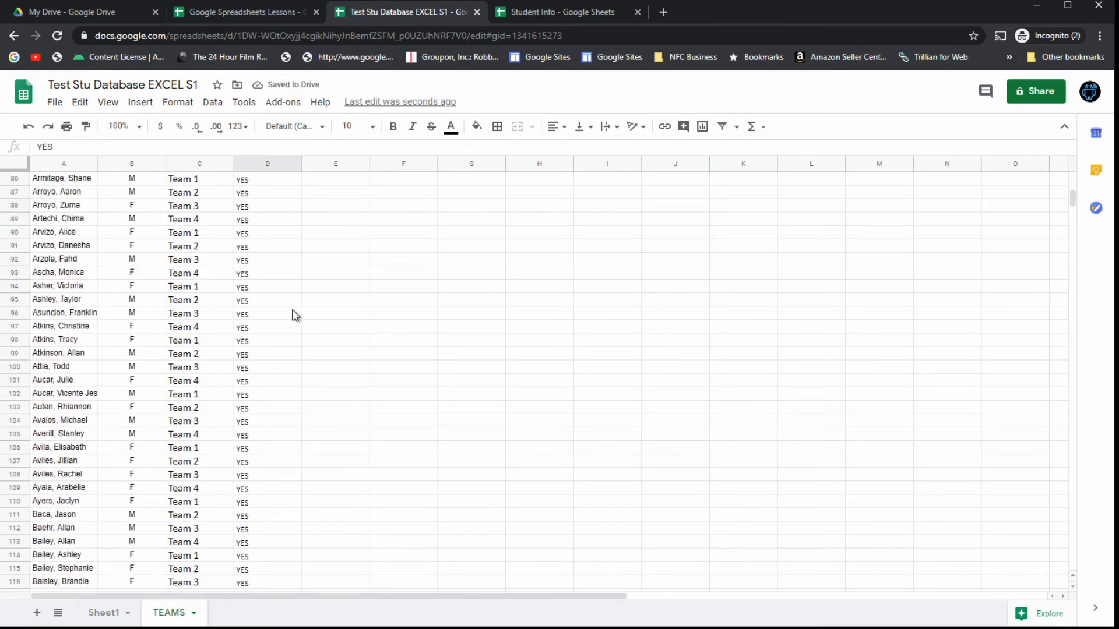
scroll(293, 315, up, 18)
scroll(291, 309, up, 11)
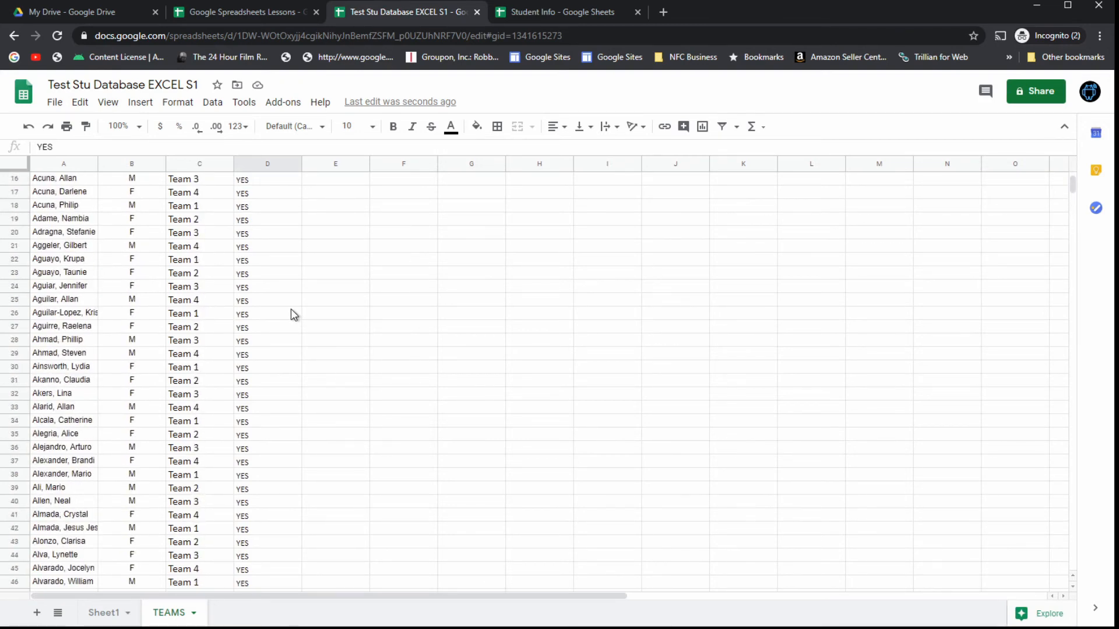